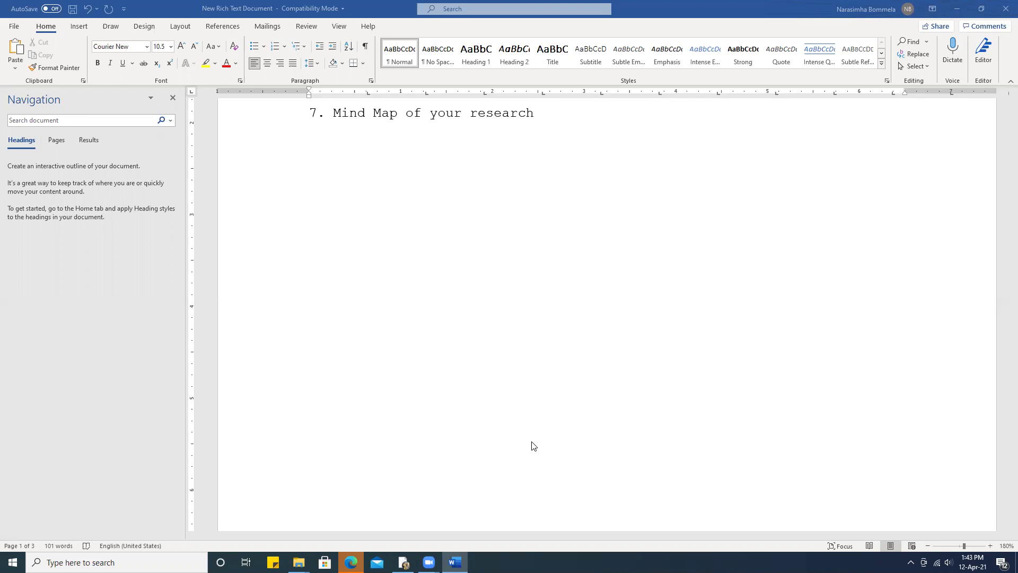
Write the statement "Reducing costs decides that cloud computing is good" below the heading "7. Mind Map of your research"
left_click(363, 166)
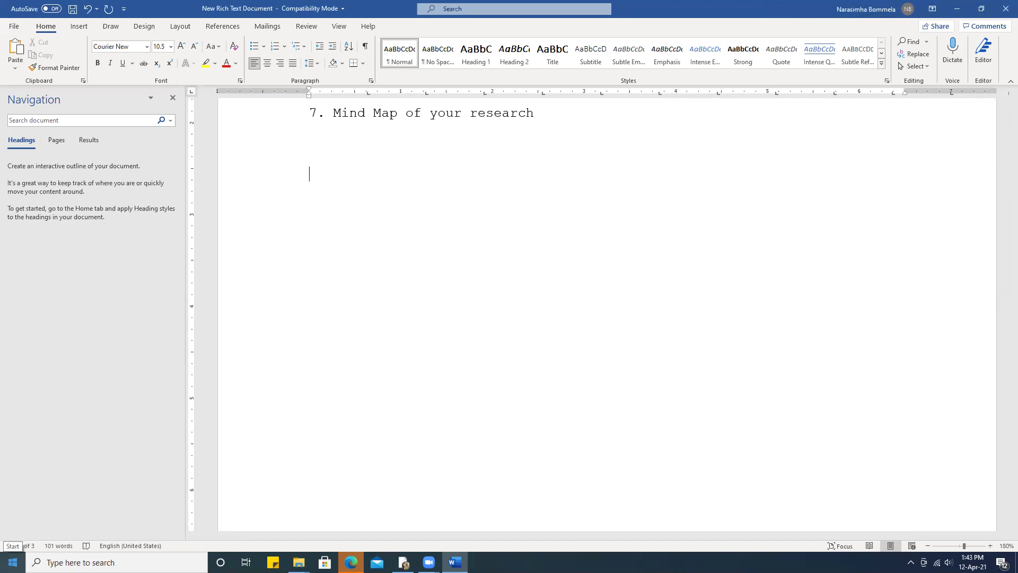
mouse_move(298, 562)
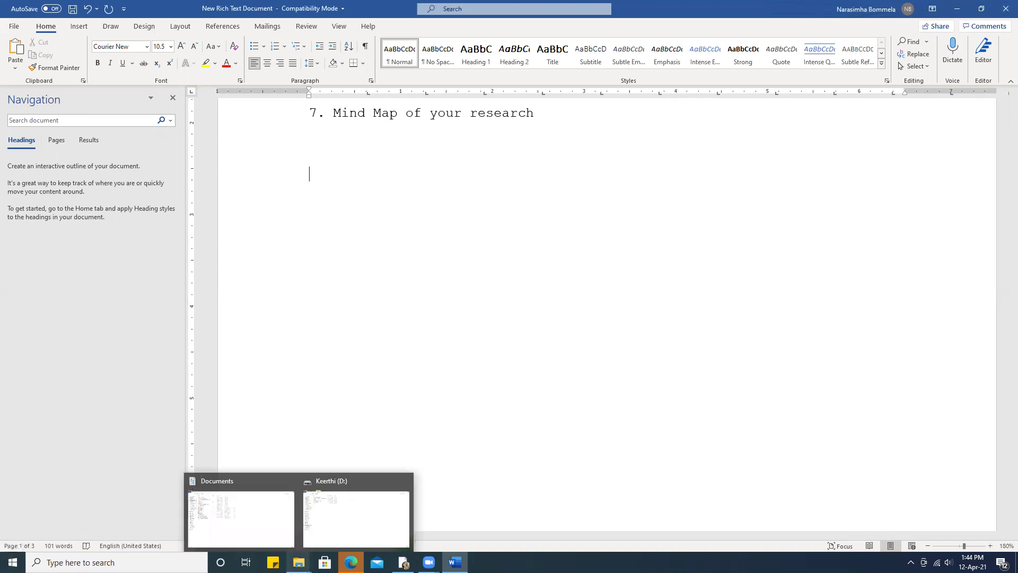
type("re")
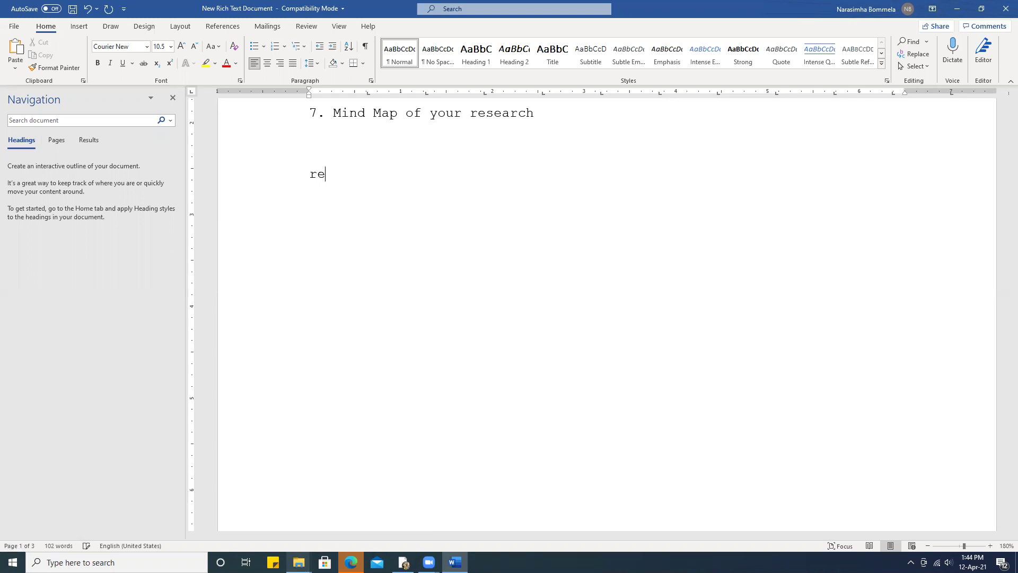
type("ducign costs decides that cl")
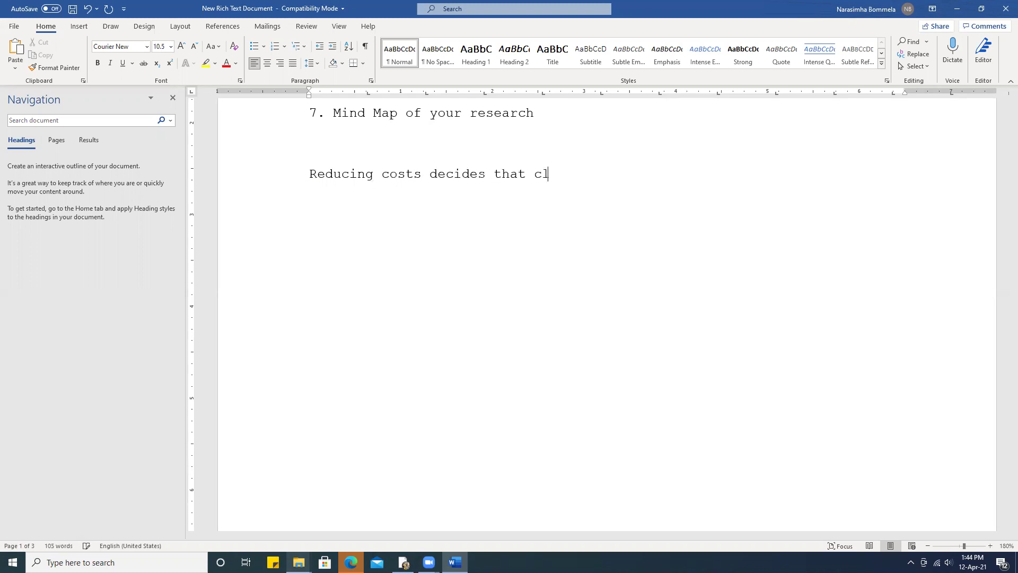
type("oud computing is good")
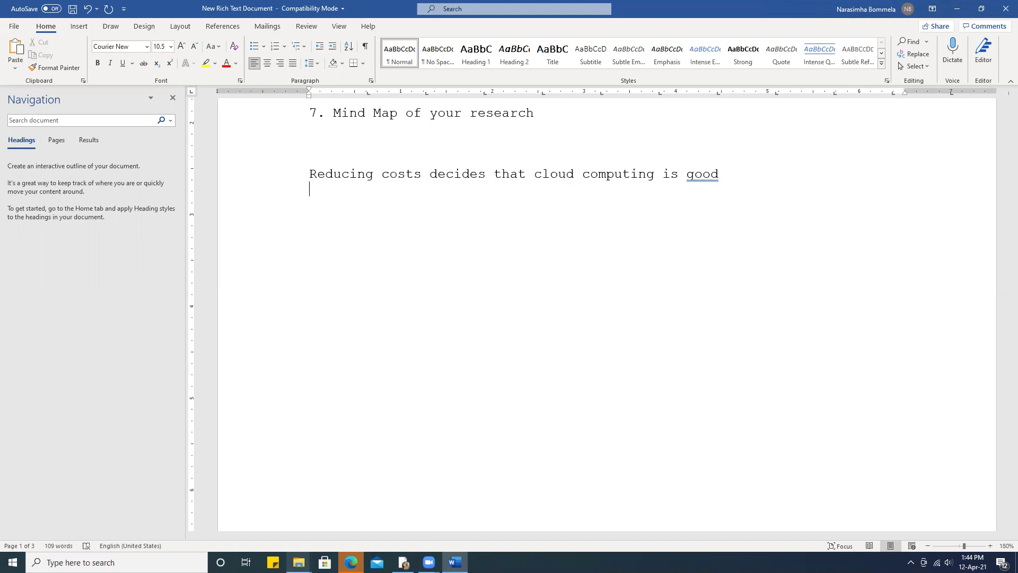
Add an indented arrow item "Research on usage of CC and its impact on costs" under the first statement and end the list
key("Return")
type("-> Re")
type("search")
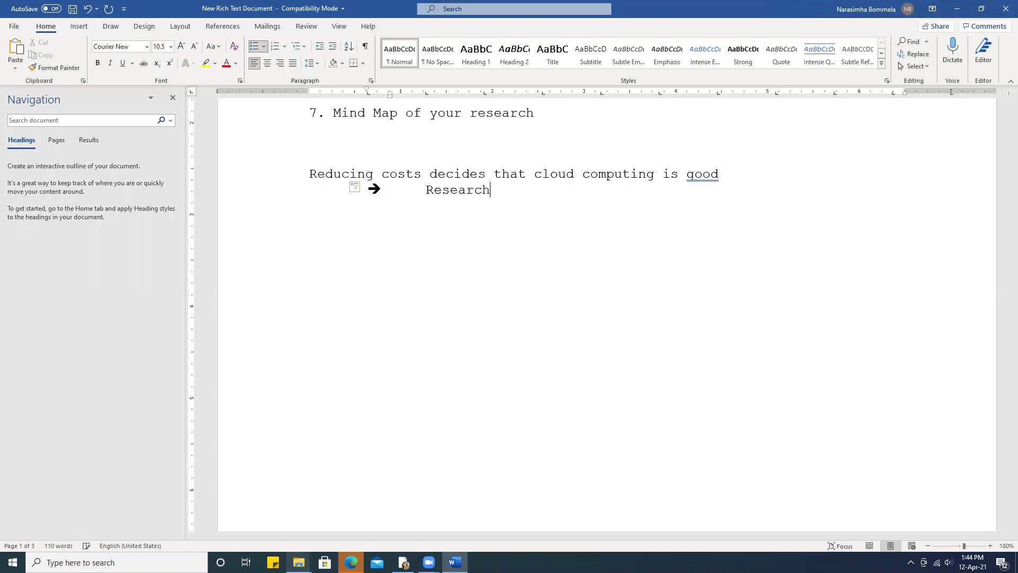
type(" on usage of clouod")
key("BackSpace")
key("BackSpace")
key("BackSpace")
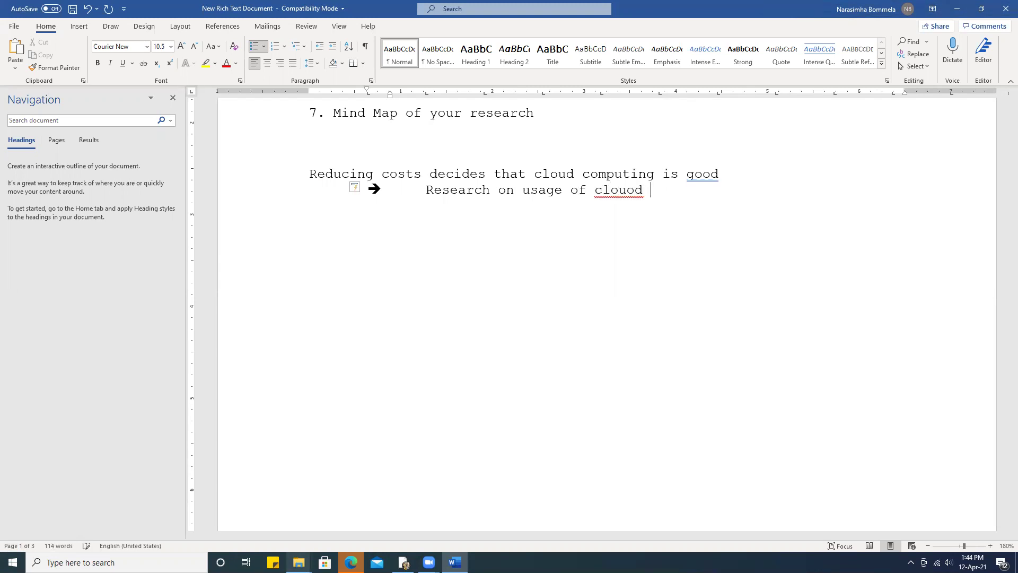
key("BackSpace")
key("BackSpace")
key("BackSpace")
key("BackSpace")
type("CC and its imp")
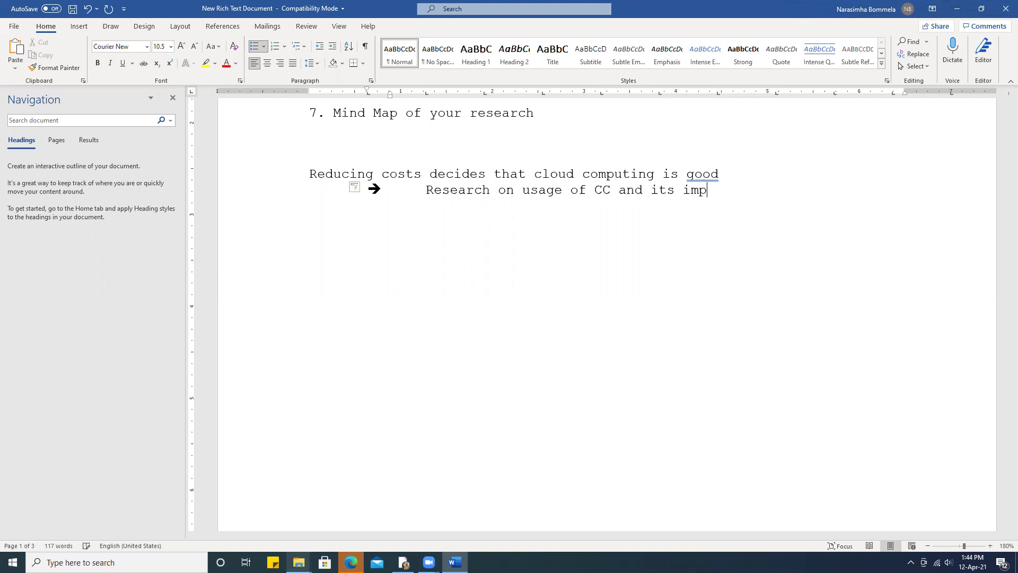
type("cat on")
type(" costs")
key("Return")
key("BackSpace")
key("BackSpace")
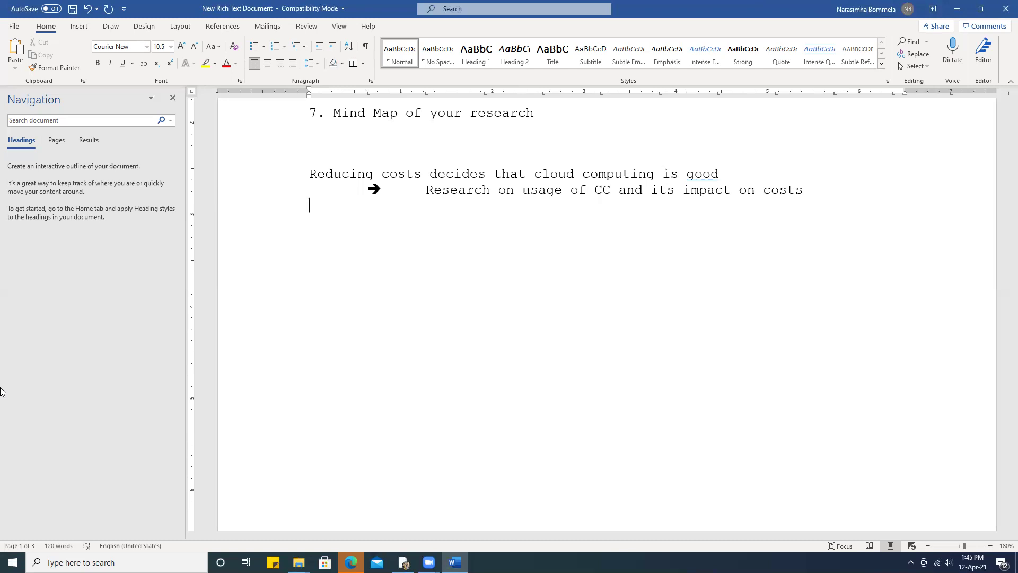
Write the statement "Cloud computing increase performance" on the line below
type("Cloud")
type("computing")
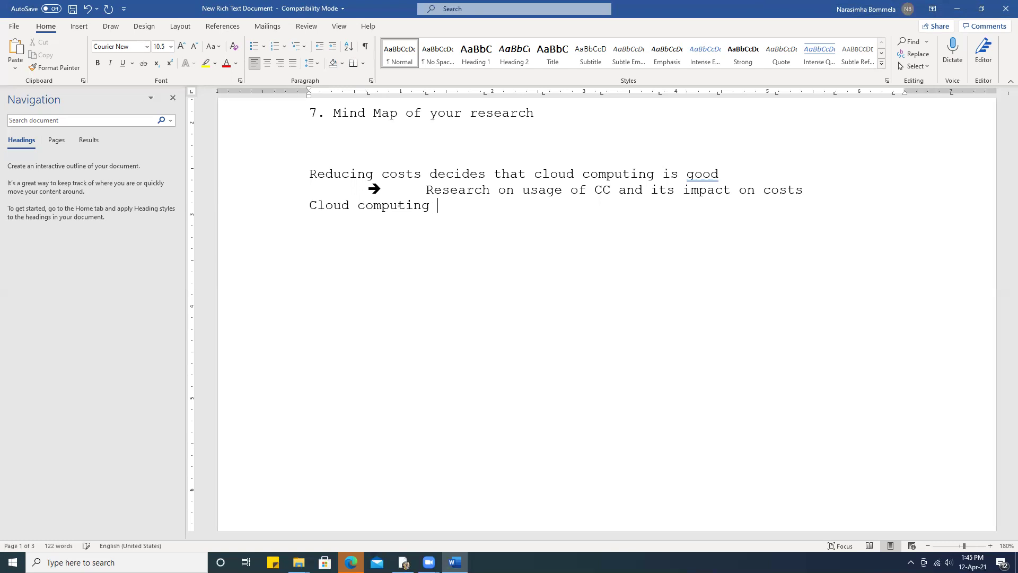
type(" increase performe")
key("BackSpace")
type("ance")
Write "Cloud computing automates processes" on its own line, correct the misspelled first word to "Cloud", and start another line
type("Cloudl co")
type("mputing ")
type("imp")
key("BackSpace")
key("BackSpace")
key("BackSpace")
type("automates processes")
key("Return")
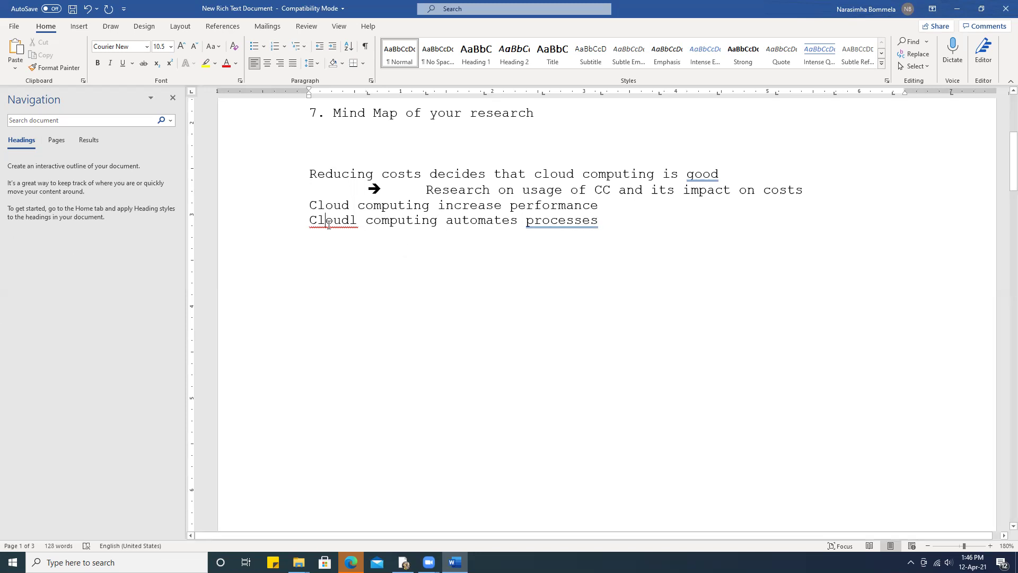
right_click(330, 223)
left_click(379, 237)
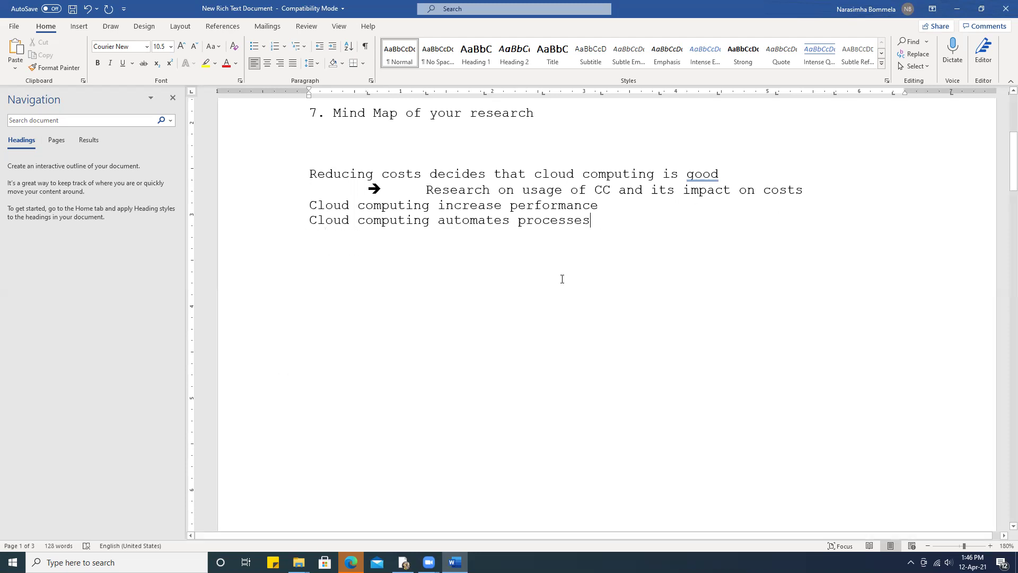
key("Return")
Write "Maintianing customer data and infomration" as the fourth statement
type("Mai")
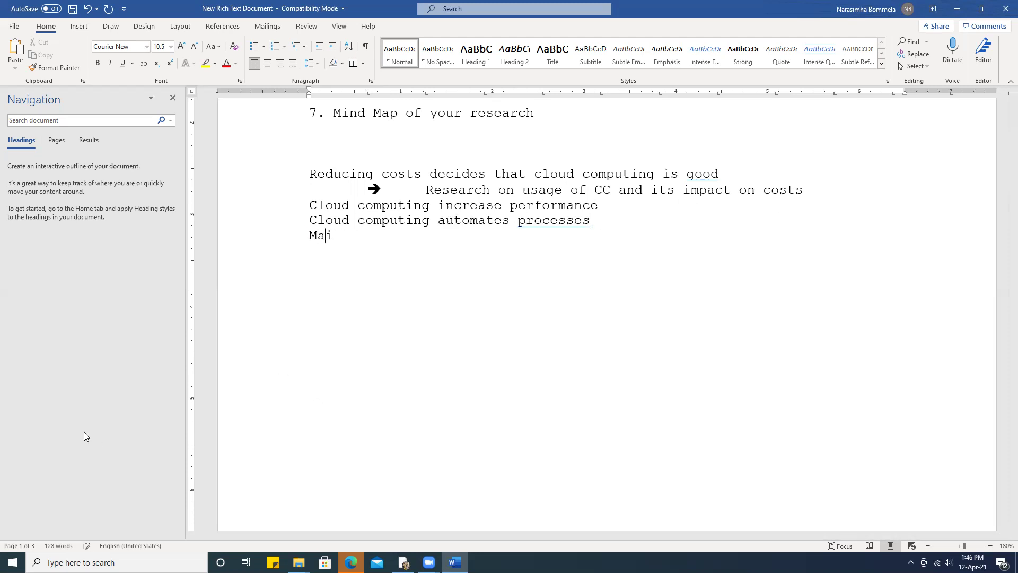
type("ntianing ")
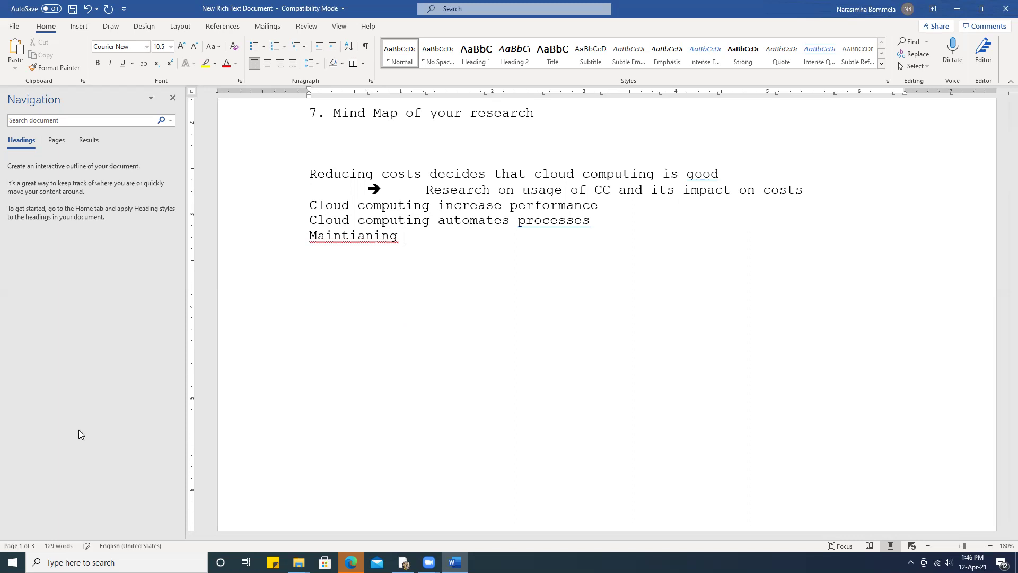
type("customer data andn")
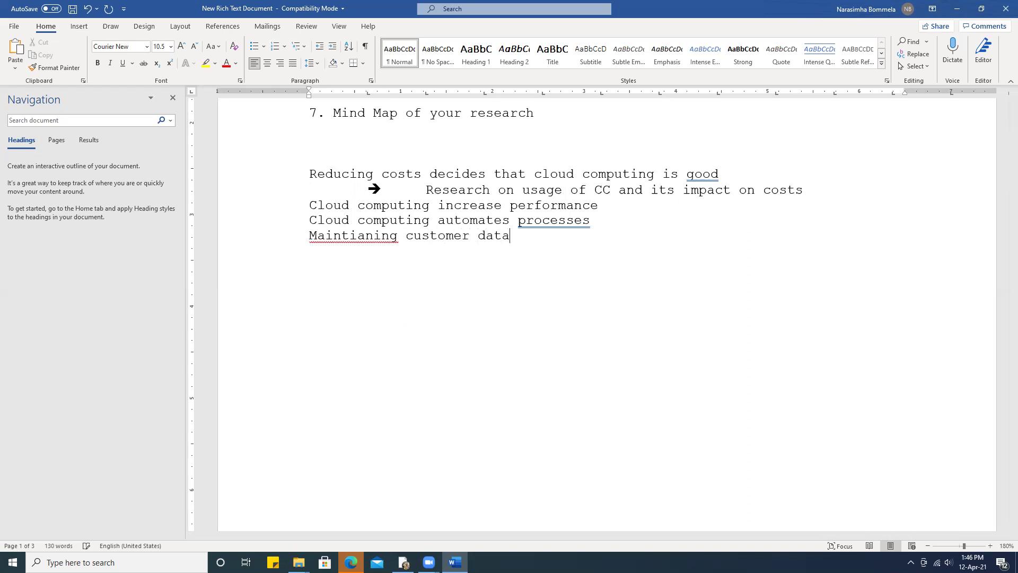
key("BackSpace")
key("BackSpace")
type("d and info")
key("BackSpace")
key("BackSpace")
key("BackSpace")
key("BackSpace")
key("BackSpace")
key("BackSpace")
key("BackSpace")
key("BackSpace")
type("infomration")
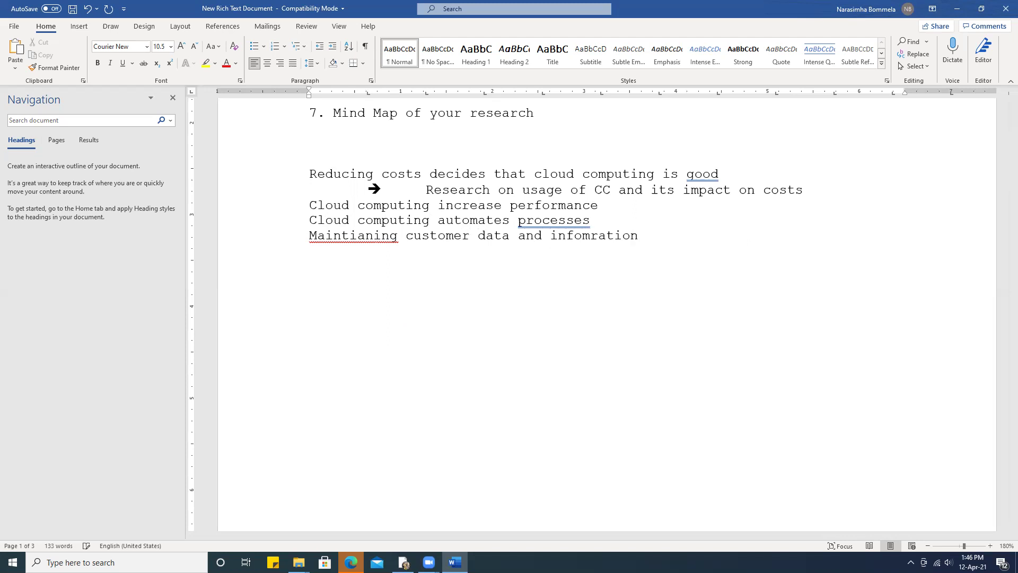
Replace the whole customer data line with "Cloud computing improves decision making"
key("shift+Home")
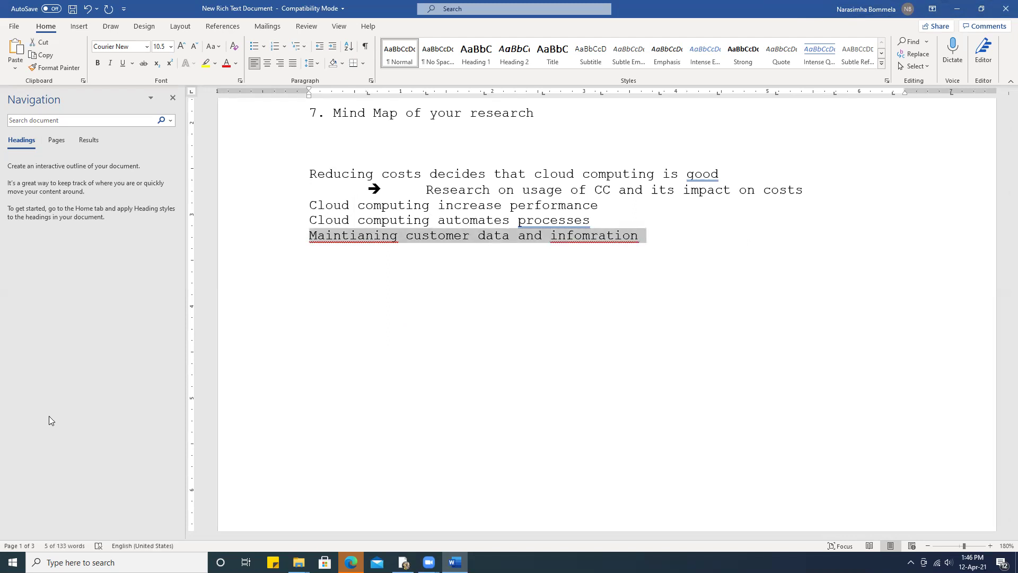
type("Cloud computing")
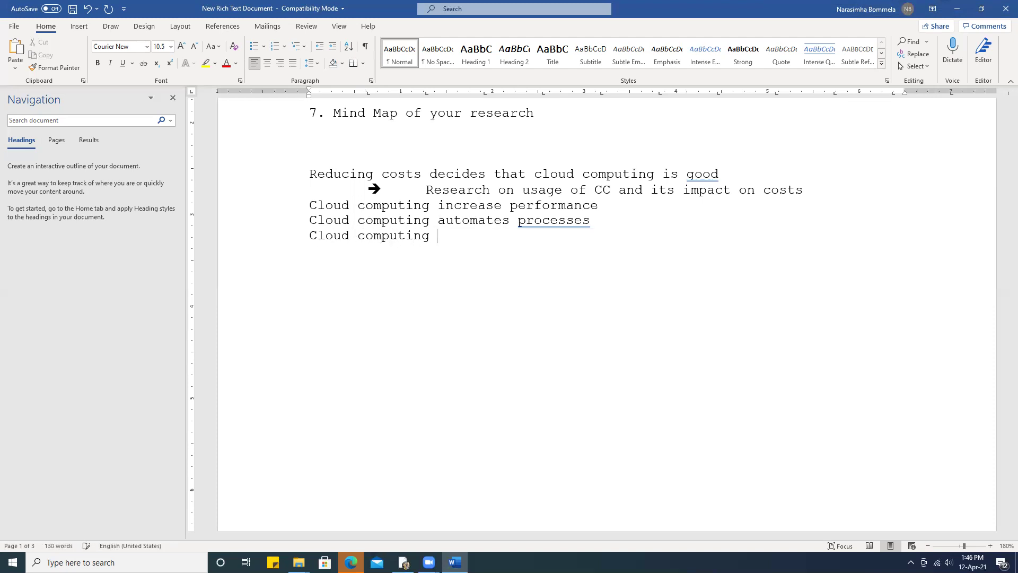
type(" improves decision making")
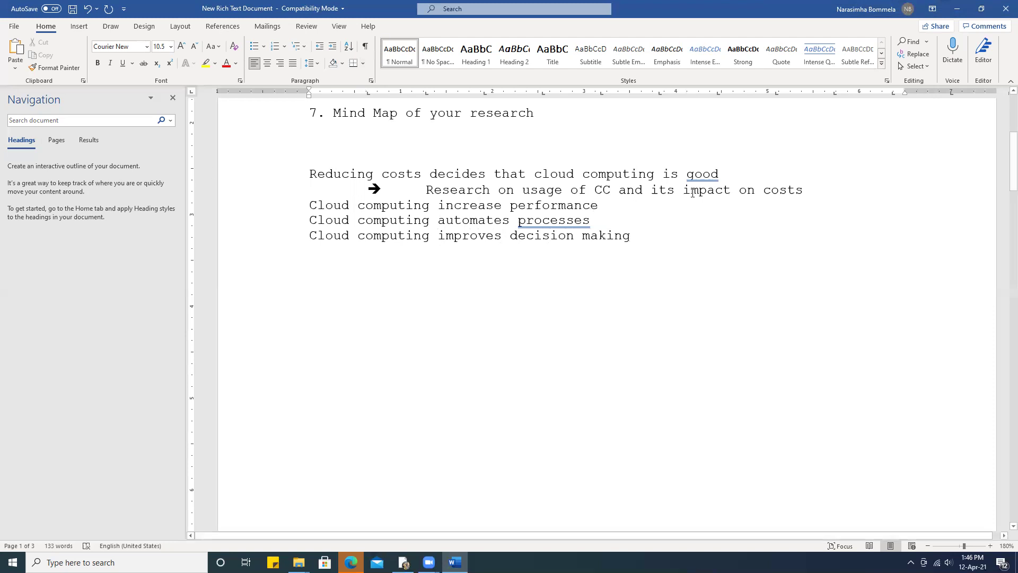
Delete the indented arrow item about research on CC usage and its impact on costs
left_click(546, 188)
triple_click(546, 188)
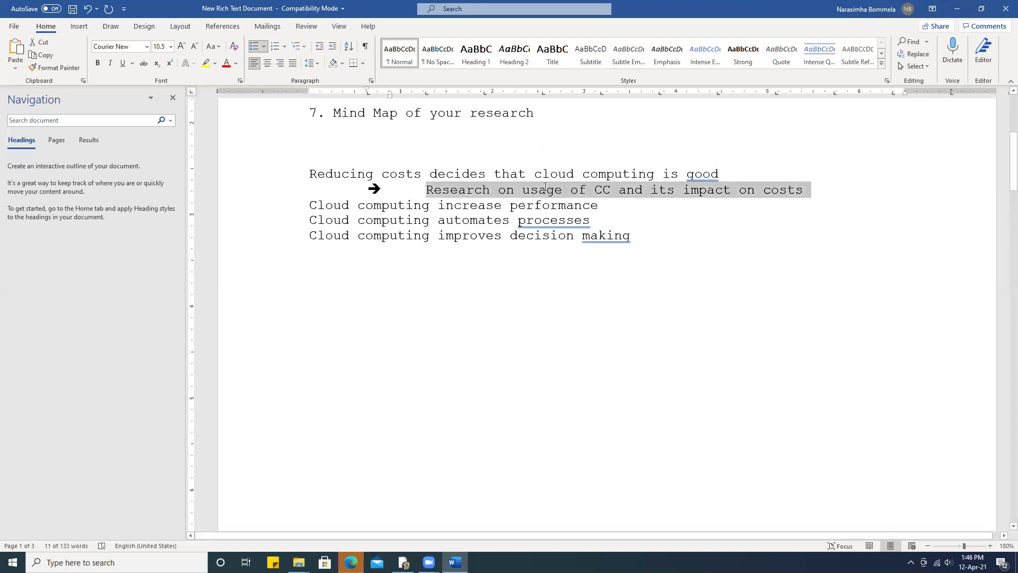
key("Delete")
left_click_drag(312, 171, 640, 222)
Add the plain-text sub-item "-> Reduced Operational costs" indented beneath the first statement, without automatic bullet formatting
left_click(753, 179)
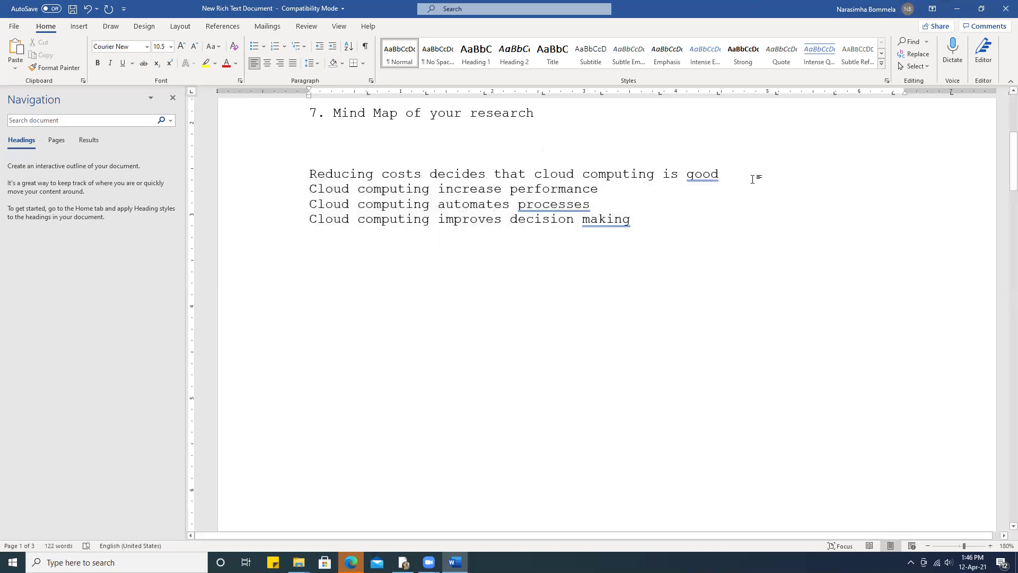
key("Return")
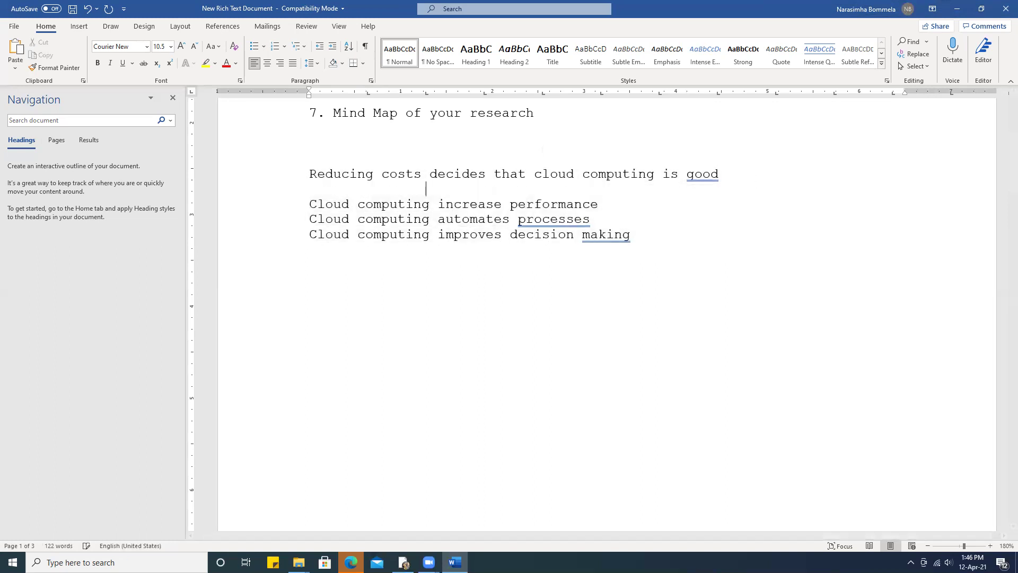
type("->")
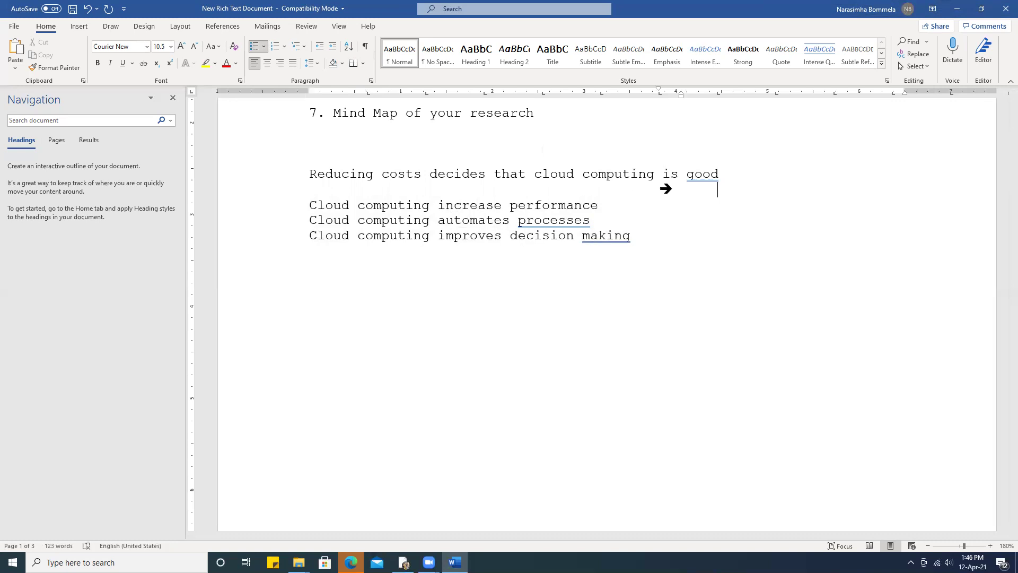
key("BackSpace")
type("->Reduced Operational costs")
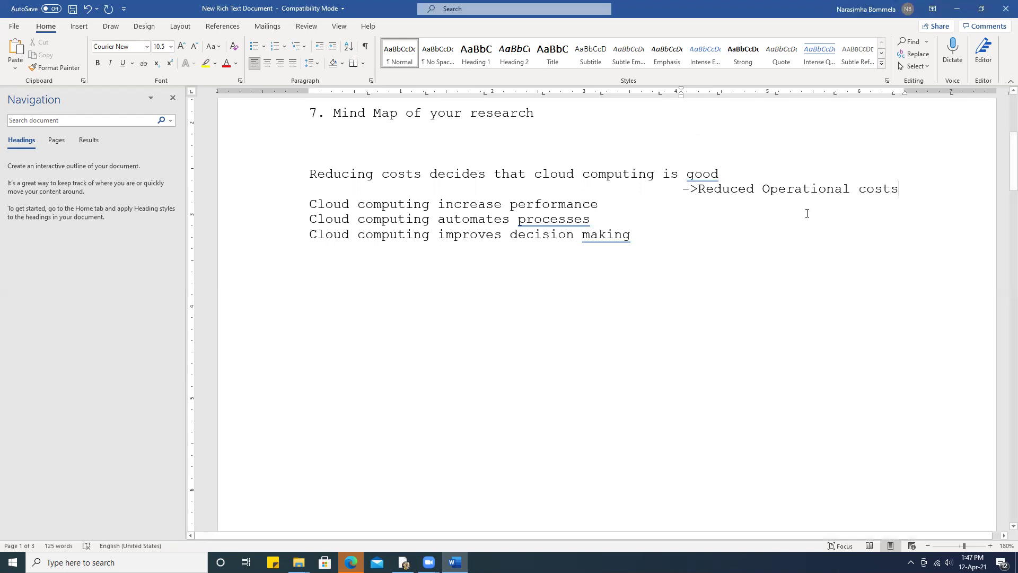
key("Return")
left_click(689, 189)
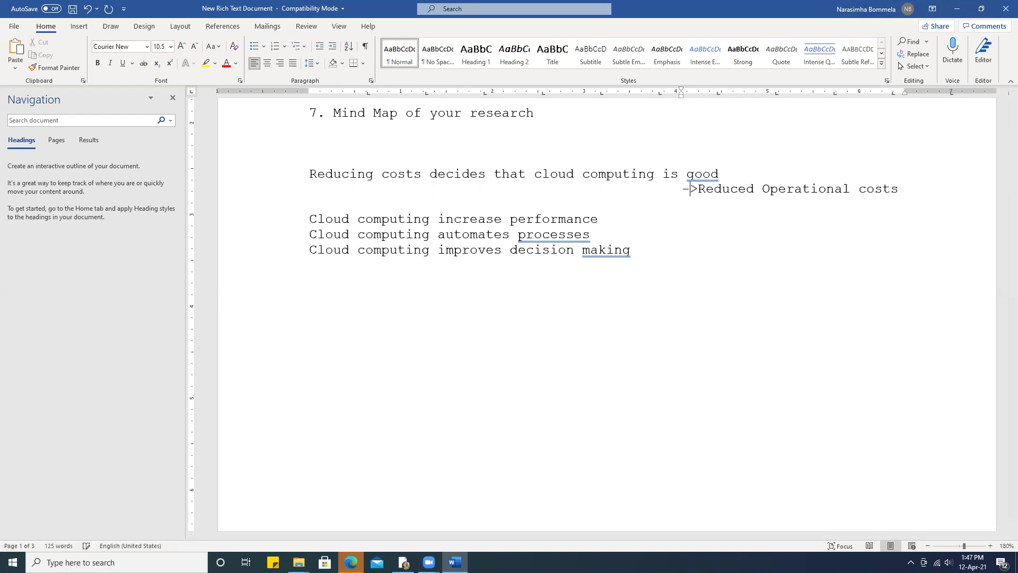
key("space")
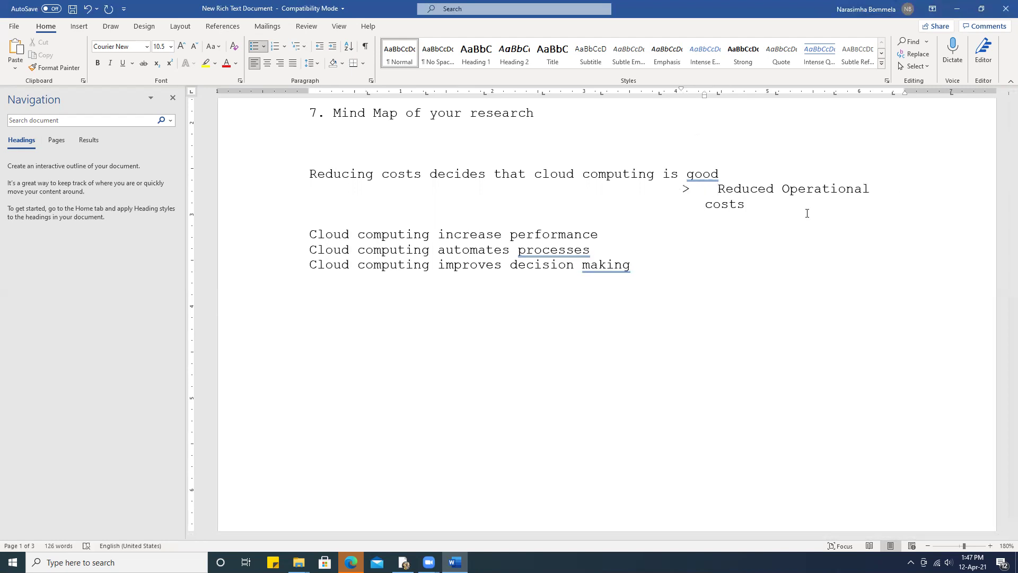
key("ctrl+z")
Add an indented arrow item "Permance Improvement" beneath the statement "Cloud computing increase performance"
left_click(807, 213)
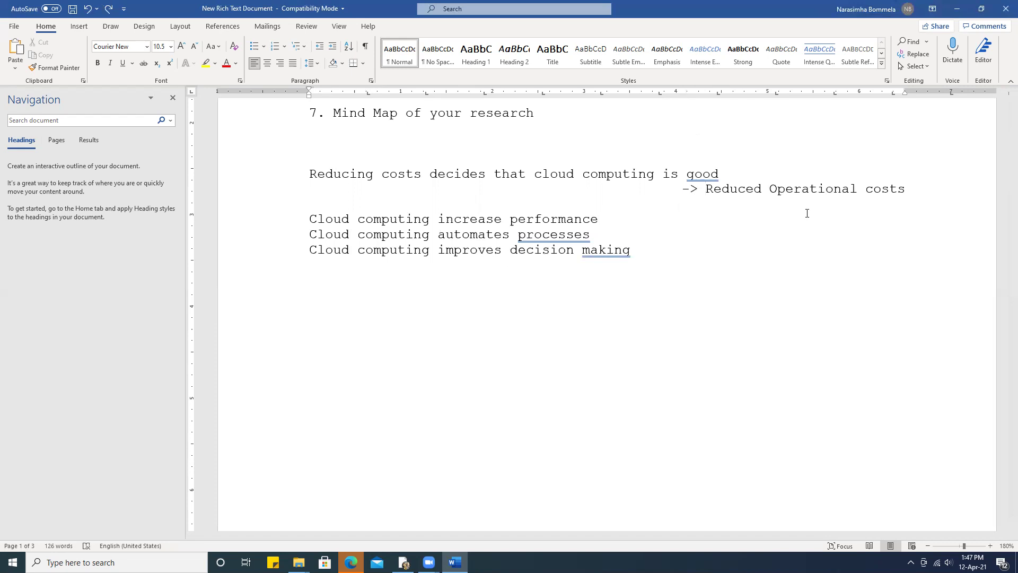
key("Return")
key("Tab")
key("Tab")
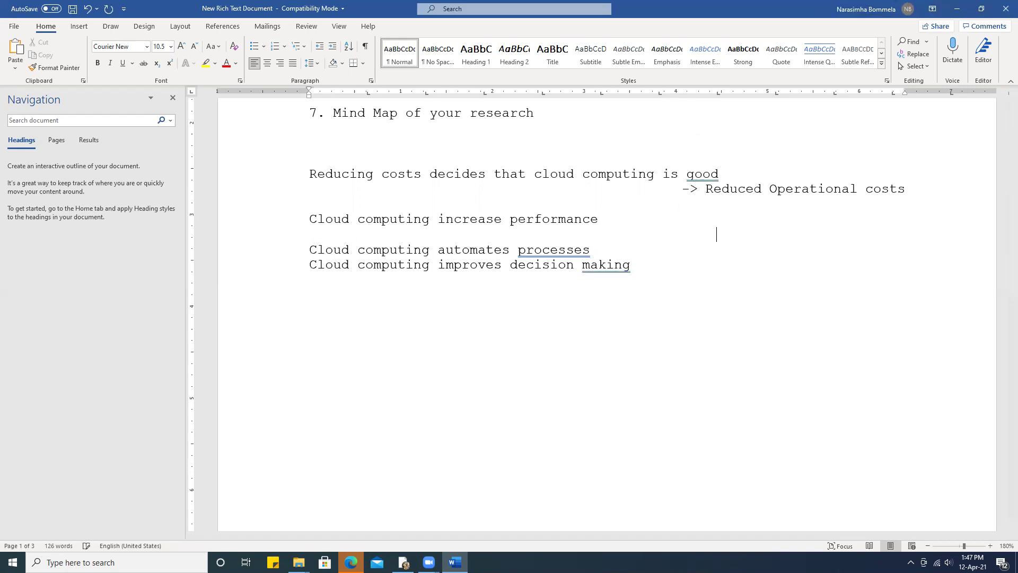
type("->")
key("Tab")
type("Perm")
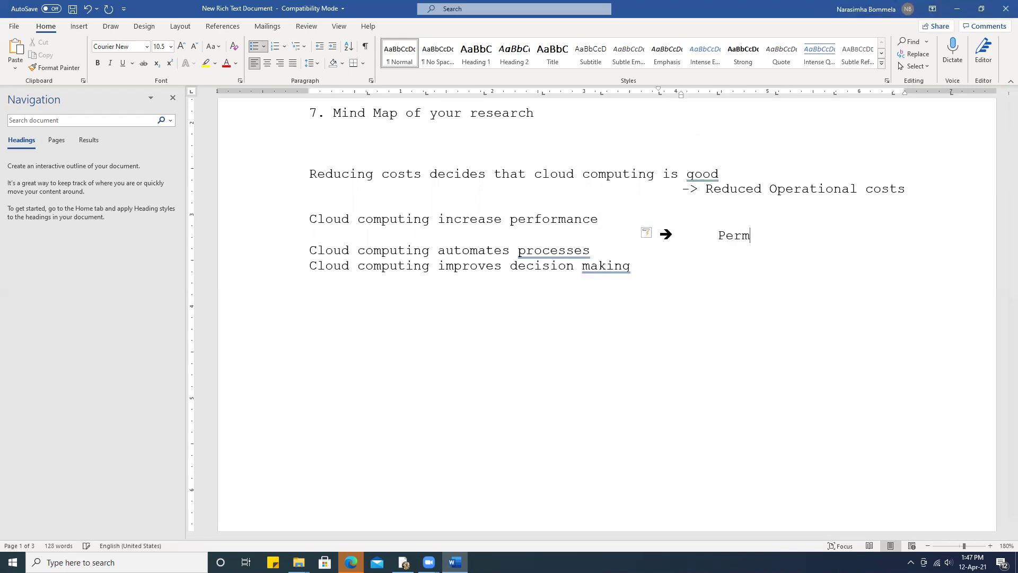
type("ance Improved")
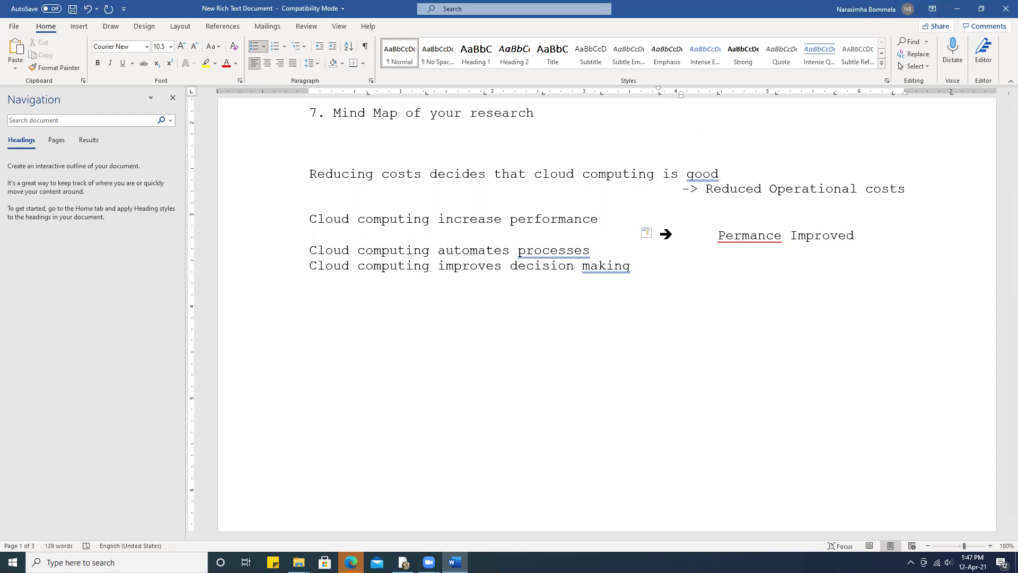
key("BackSpace")
type("ment")
Add an indented arrow item "Automation Improves performance" beneath the statement "Cloud computing automates processes"
key("Down")
key("Return")
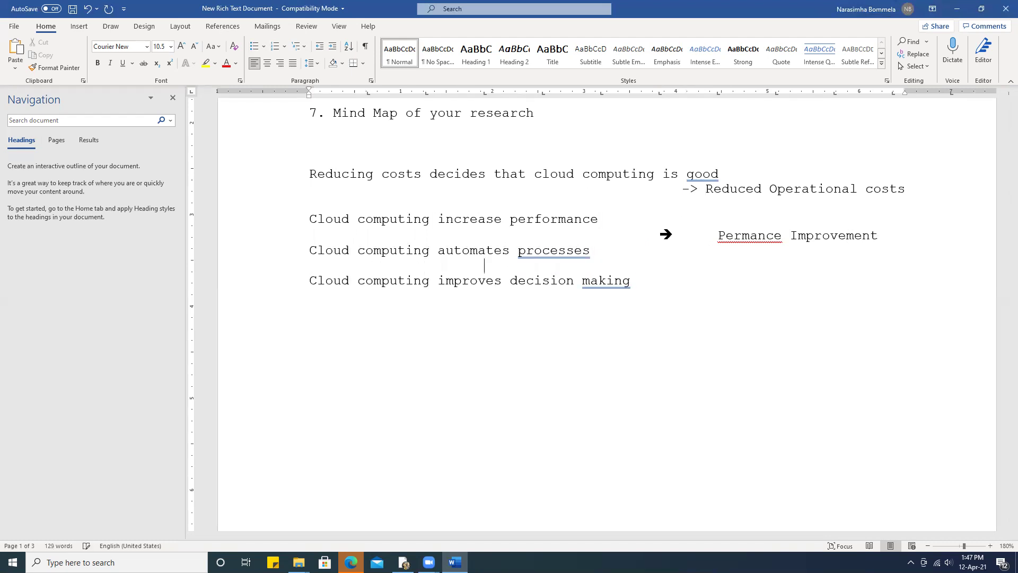
key("Tab")
type("->")
key("Tab")
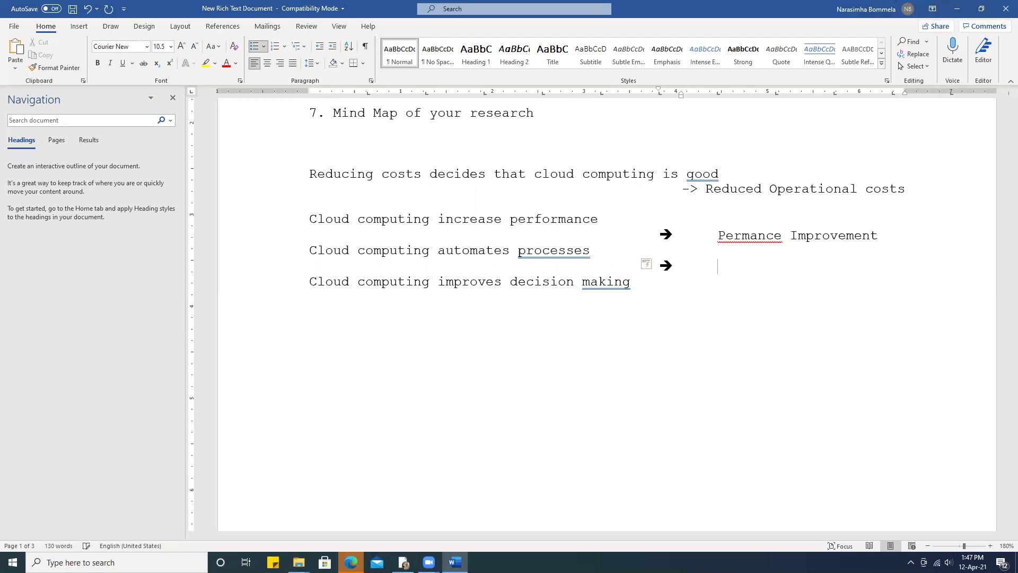
type("Automation Impres")
key("BackSpace")
key("BackSpace")
key("BackSpace")
key("BackSpace")
type("roves")
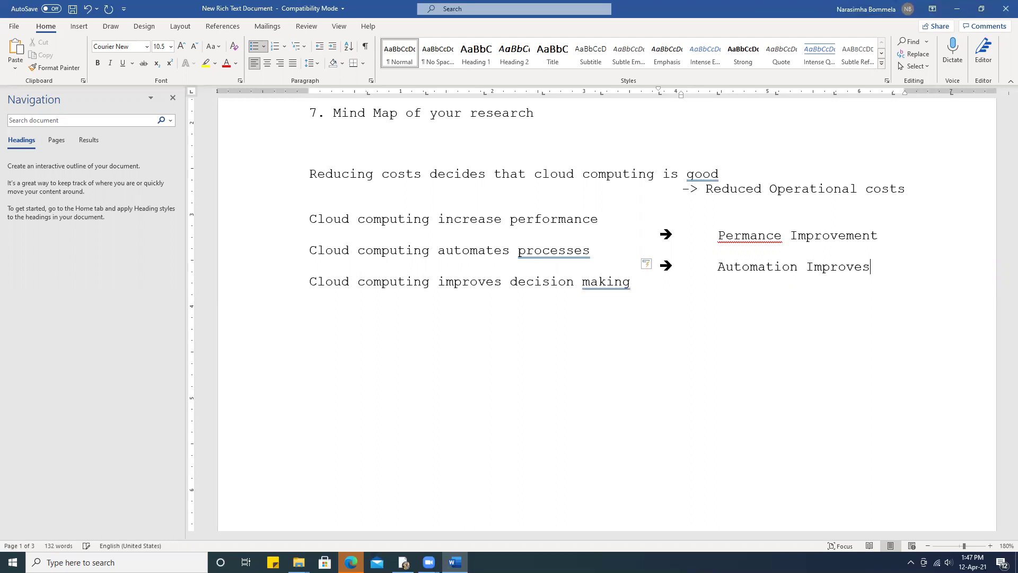
type(" performance")
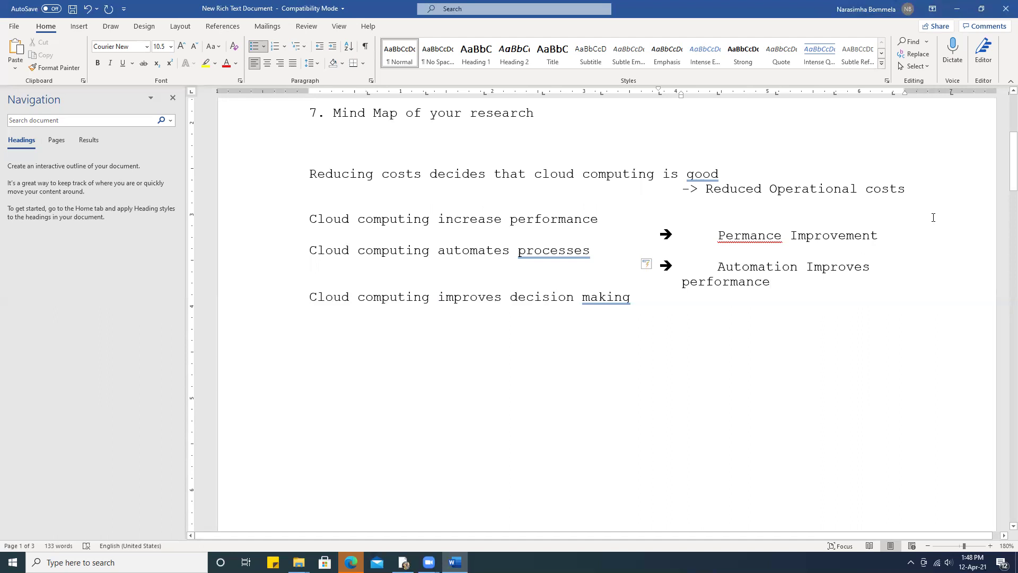
Add an indented arrow item "Improved decisions" beneath "Cloud computing improves decision making" and correct the misspelled word "Permance" in the performance item
left_click(661, 296)
key("Return")
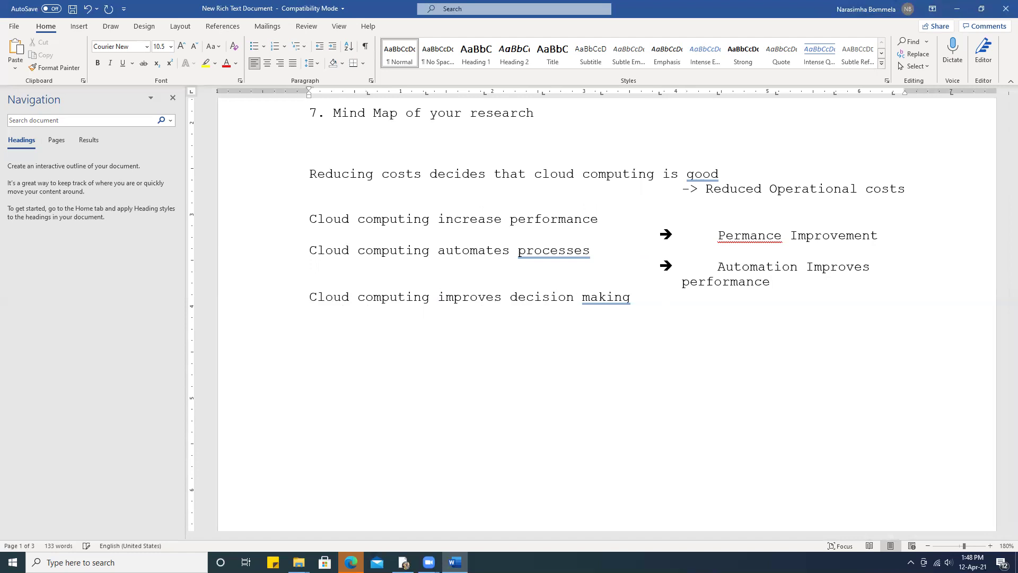
type("->")
key("space")
type("Im")
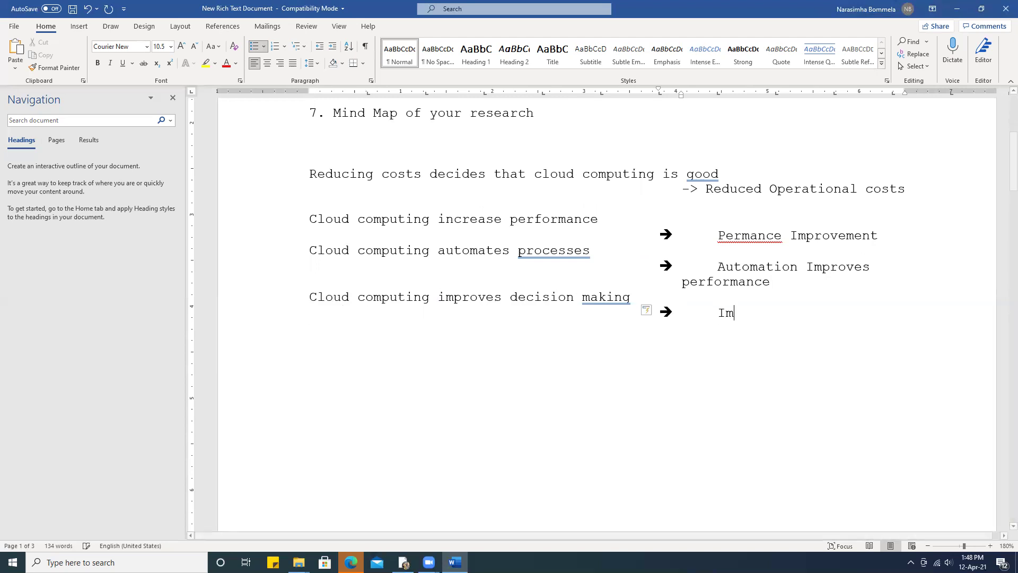
type("proved dec")
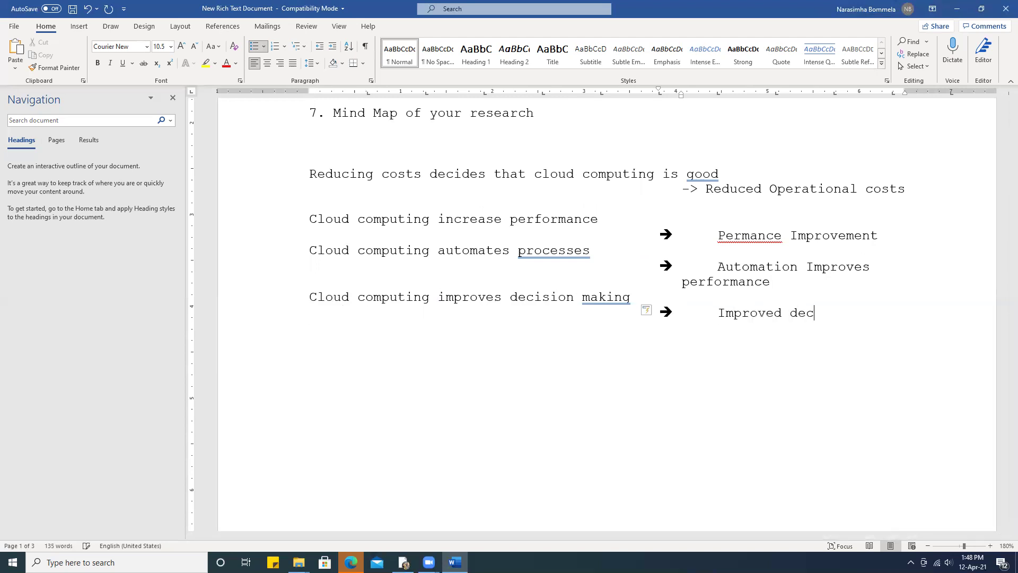
type("isions")
right_click(757, 238)
left_click(821, 253)
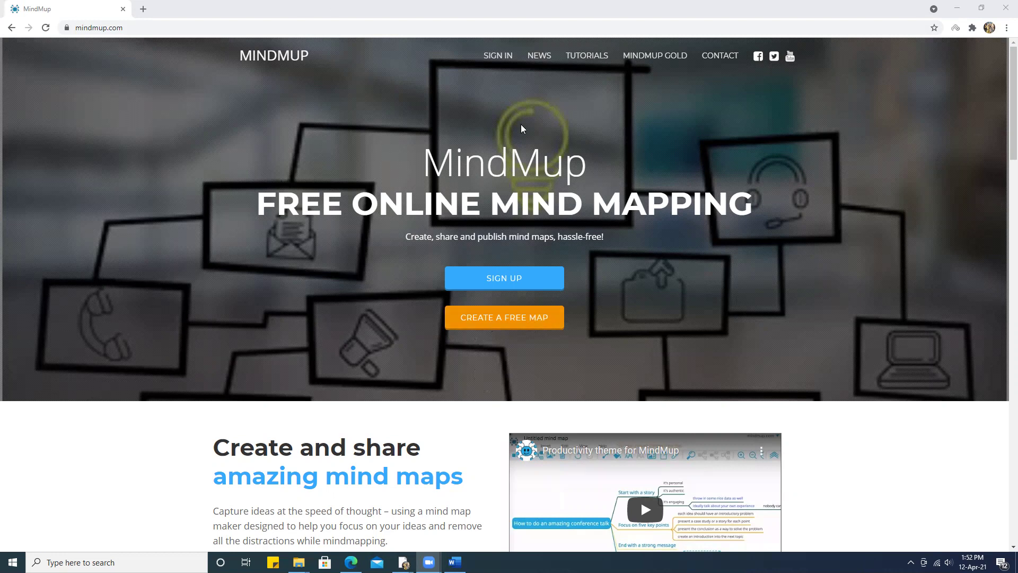
Switch to MindMup in the browser and create a new free mind map
left_click(482, 324)
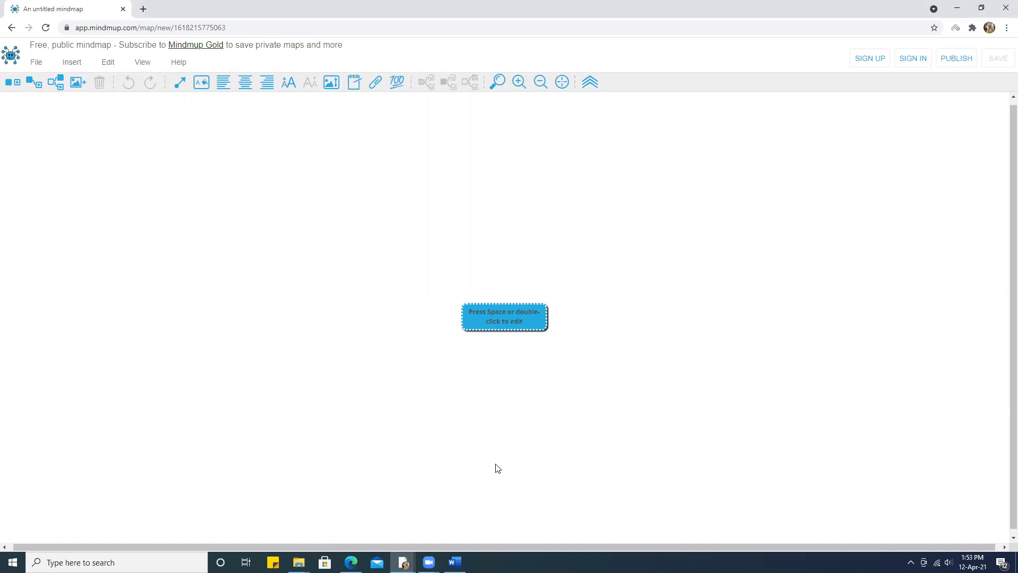
left_click_drag(500, 320, 509, 248)
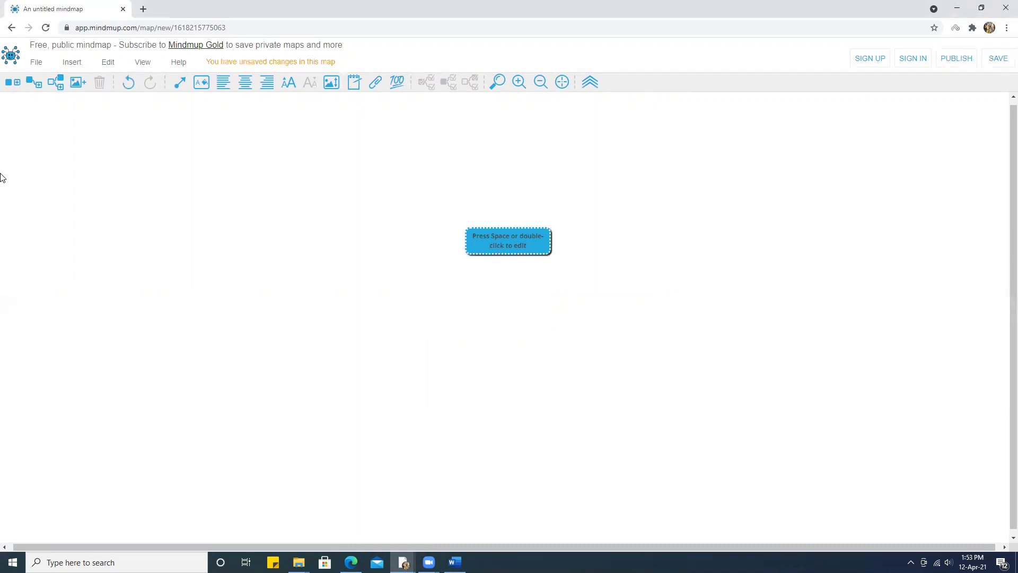
key("ctrl+z")
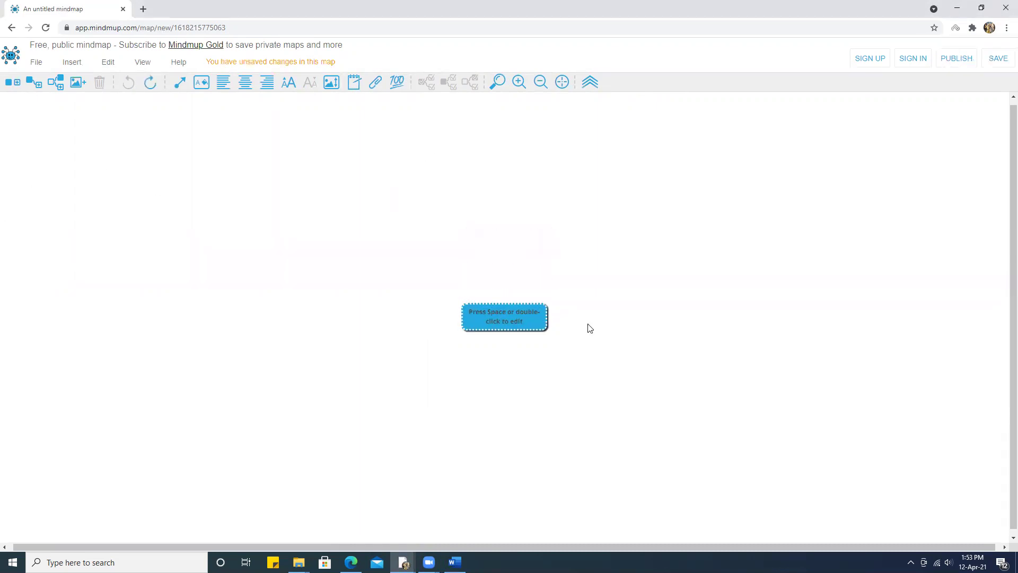
right_click(507, 322)
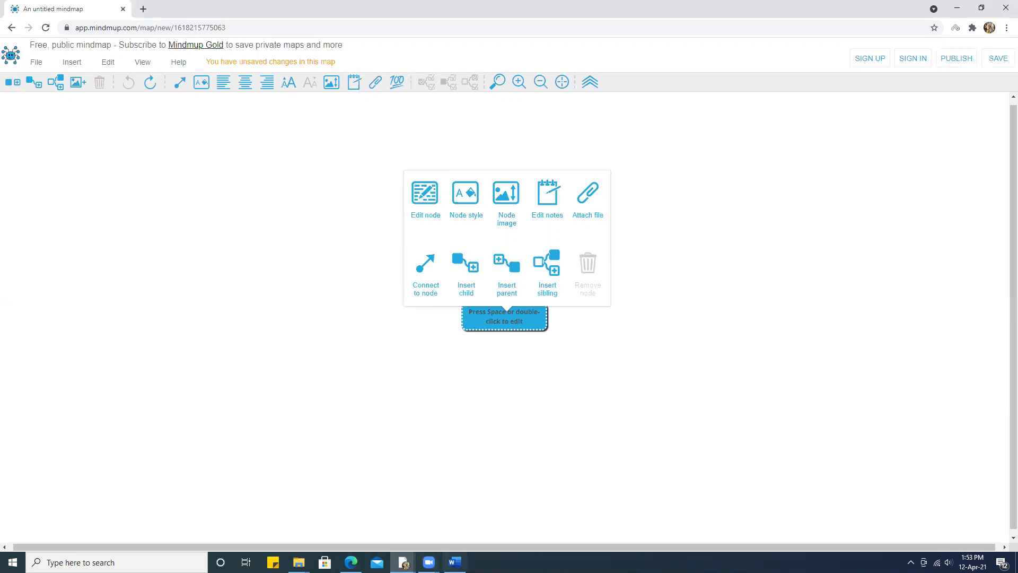
left_click(709, 404)
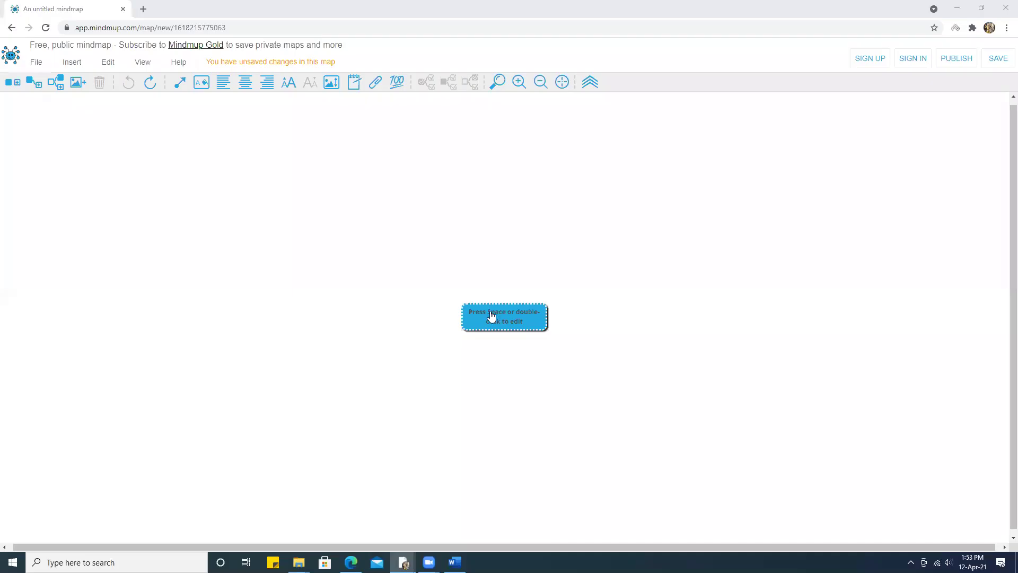
Set the central node's text to "Cloud Computing is Advantage for MSME", correcting the spelling of "Advantage"
left_click(2, 467)
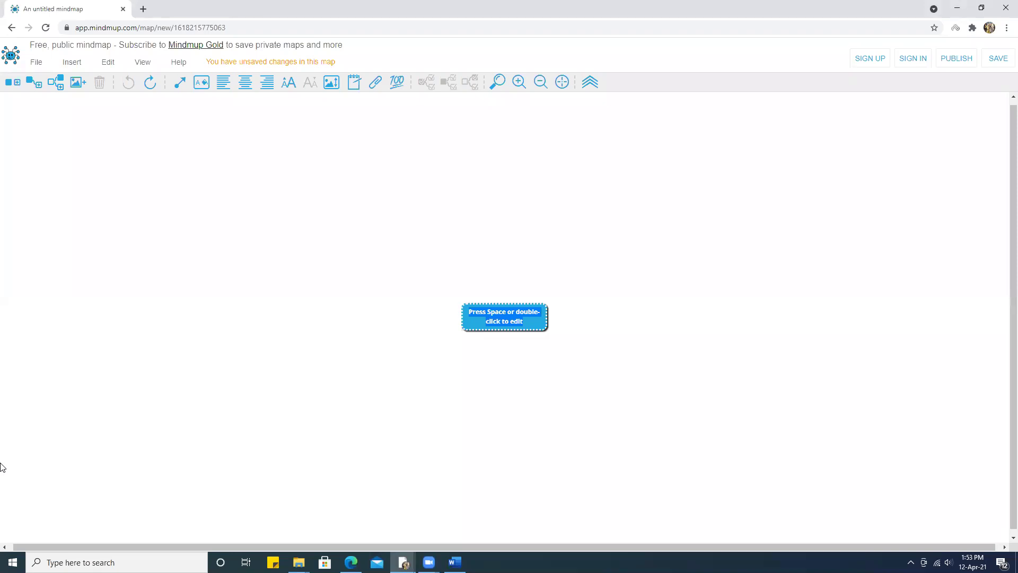
type("Cloud Computing Is")
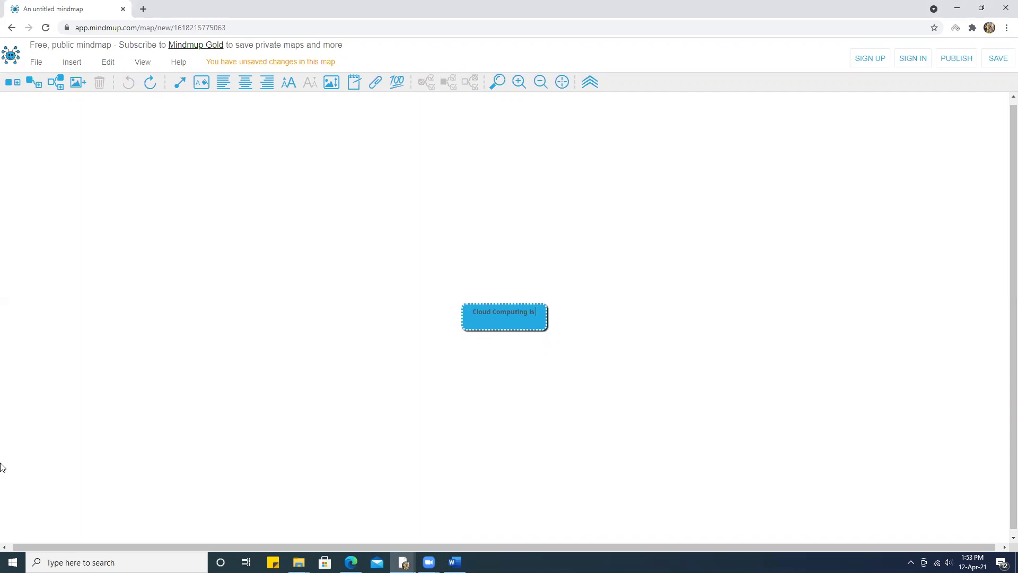
type("Advanga")
key("BackSpace")
type("tage for MSME")
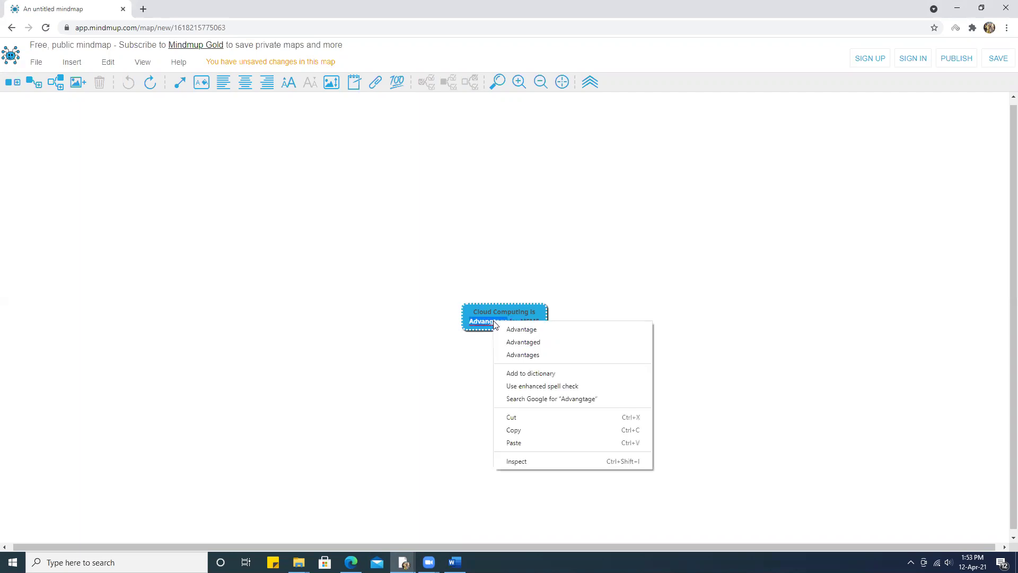
left_click(521, 329)
left_click(569, 255)
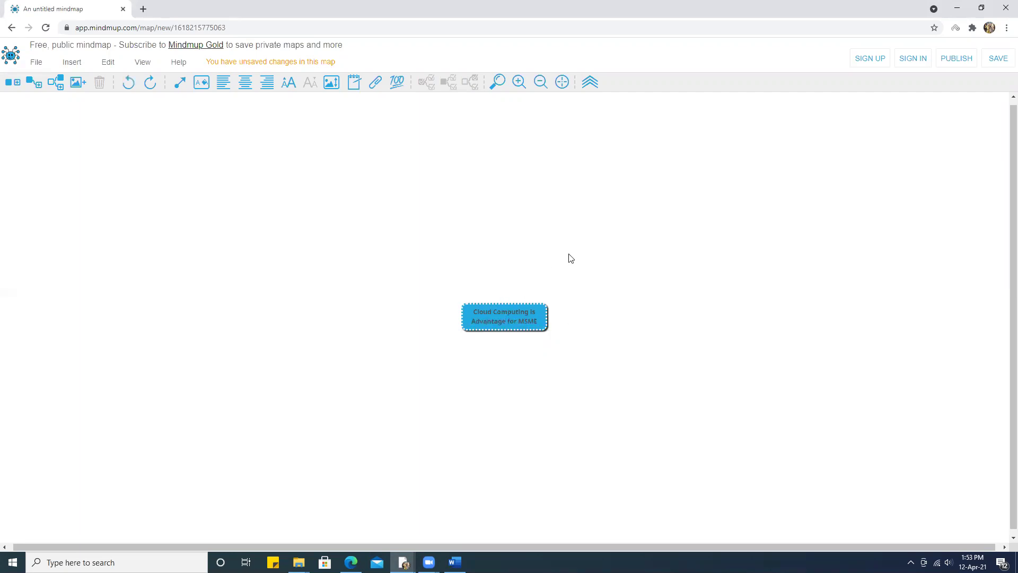
right_click(503, 315)
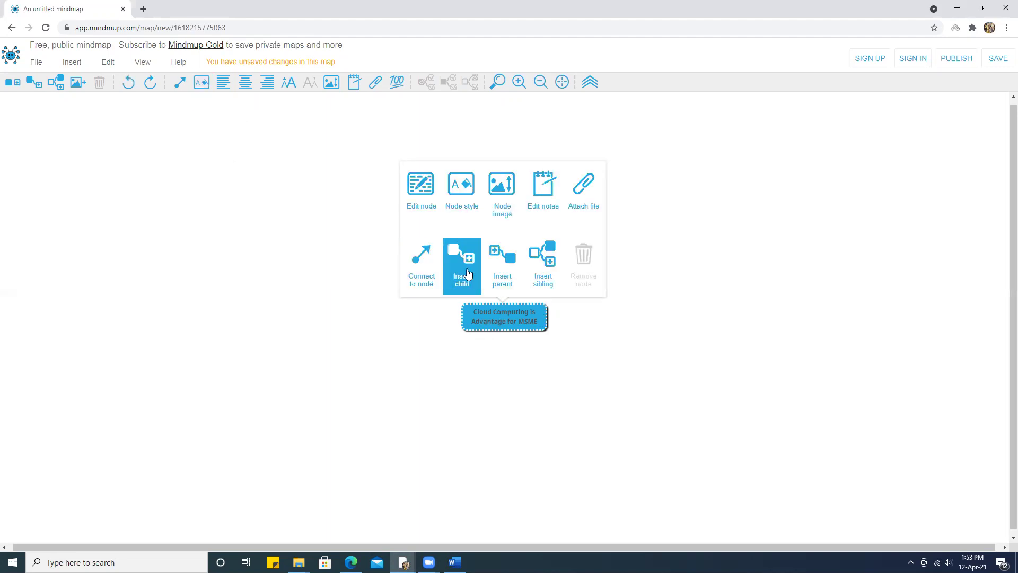
left_click(498, 278)
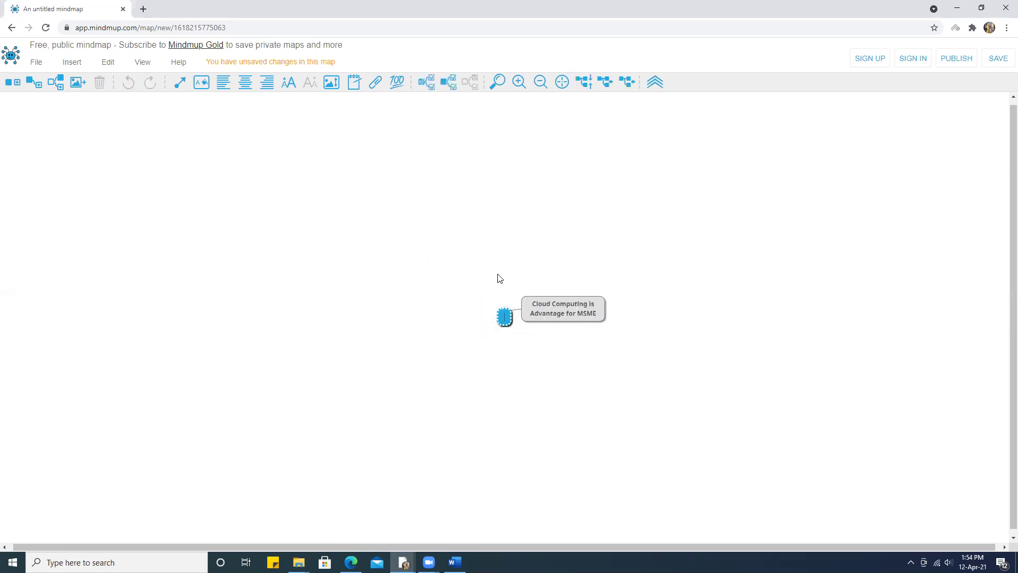
left_click(501, 322)
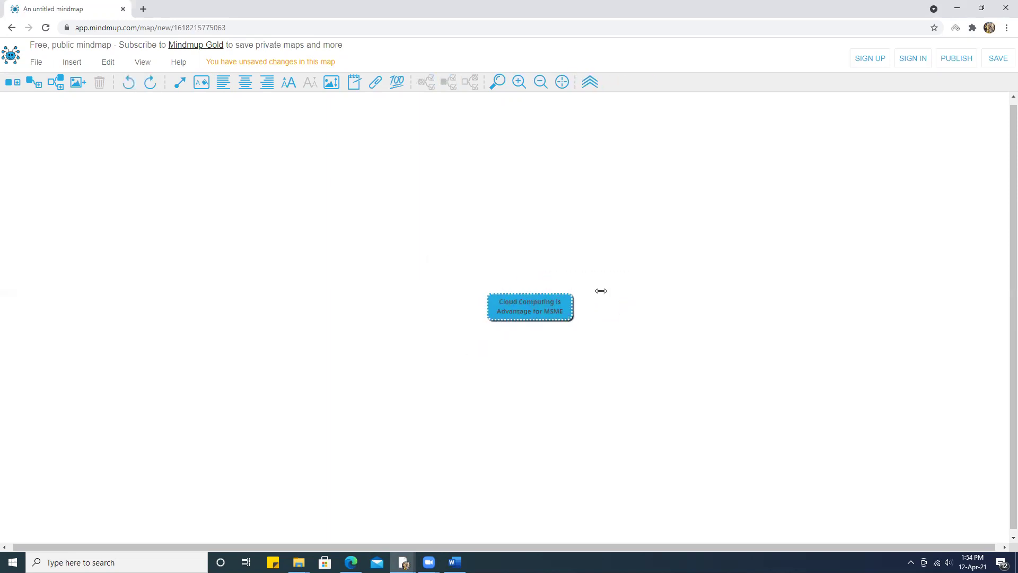
Insert a parent node labelled "Cost Benfit" for the "Cloud Computing is Advantage for MSME" node
right_click(557, 290)
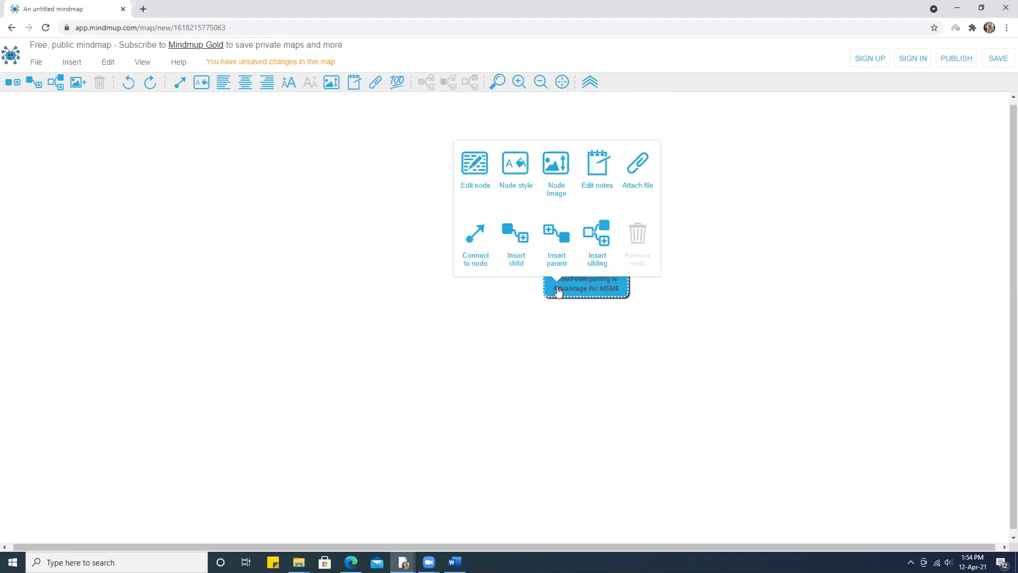
left_click(551, 255)
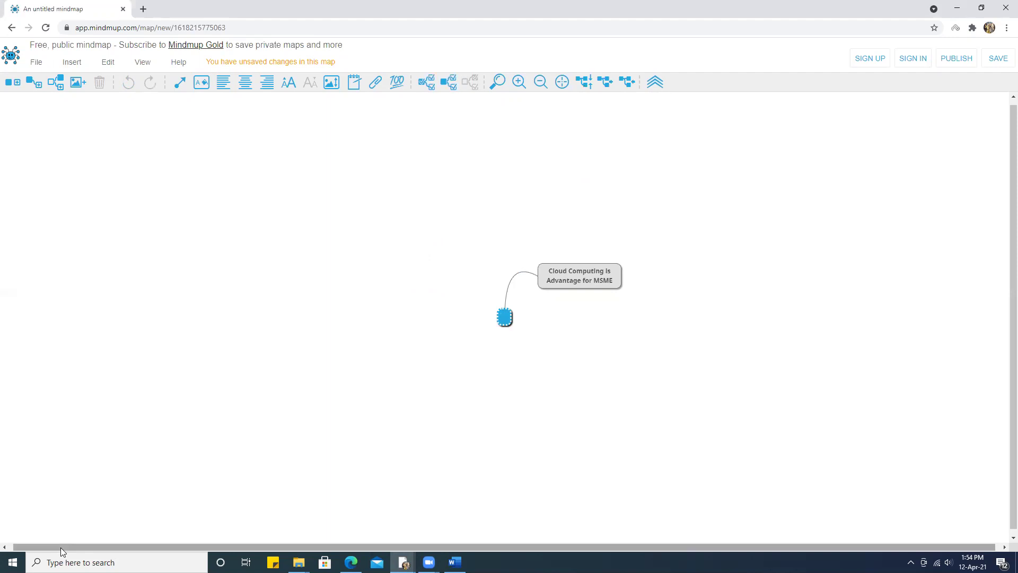
type("Cost Ben")
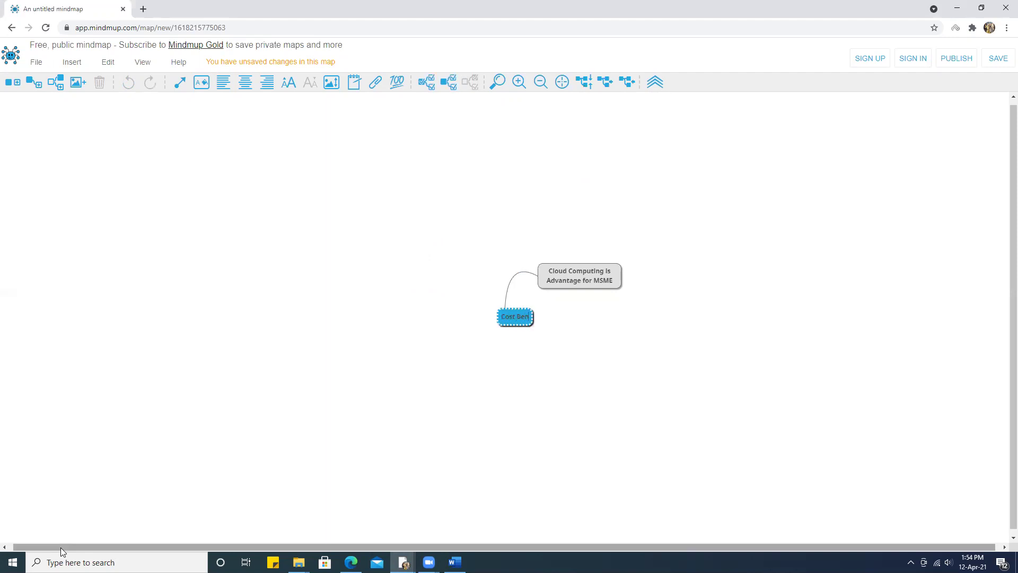
type("efit")
left_click(595, 274)
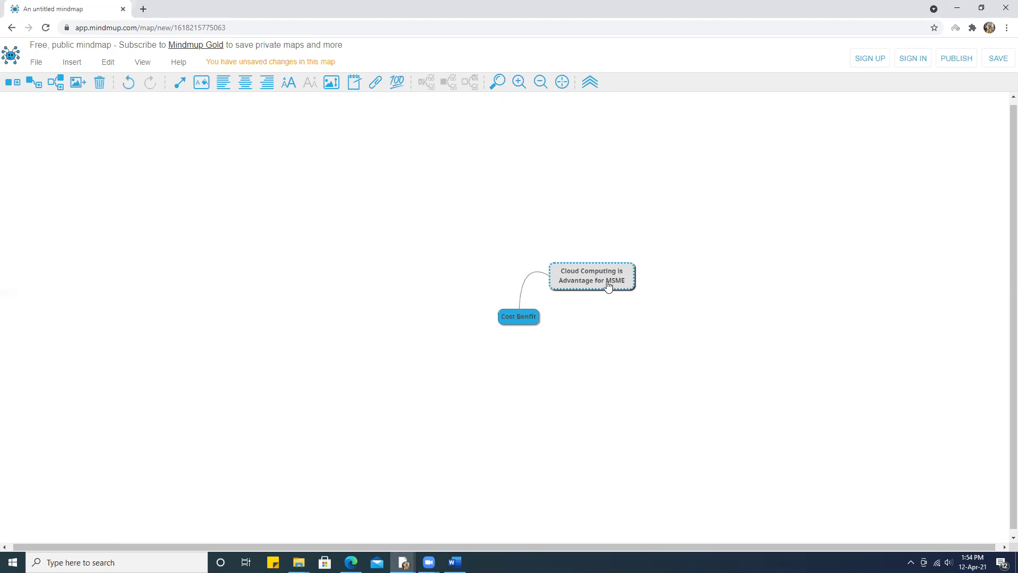
right_click(608, 286)
left_click(605, 232)
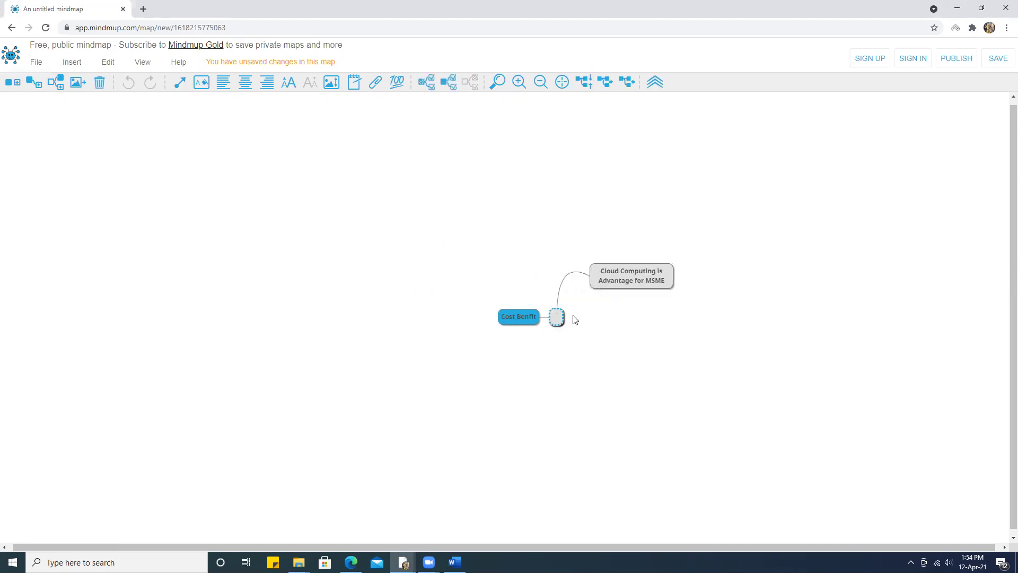
key("Escape")
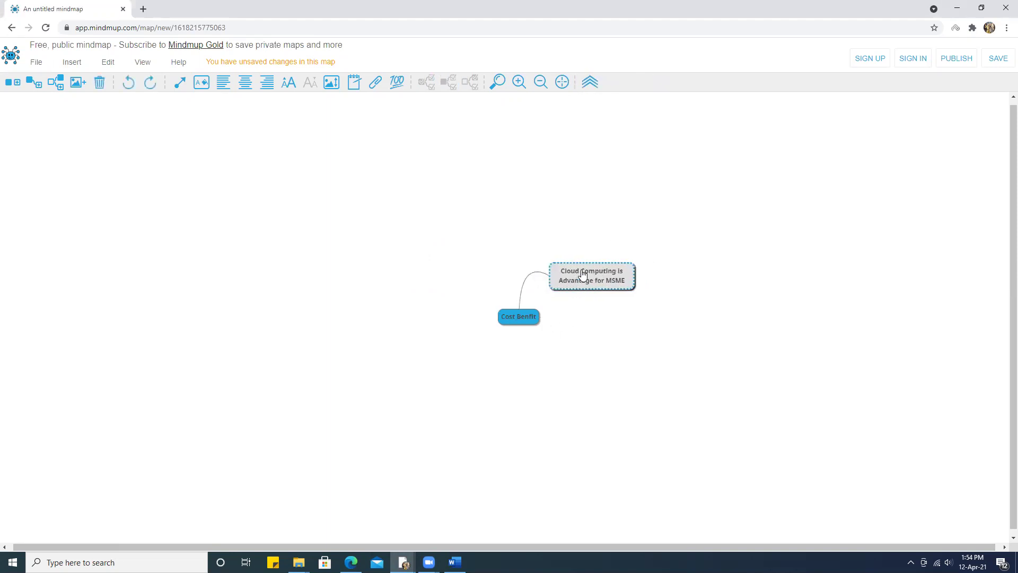
right_click(618, 277)
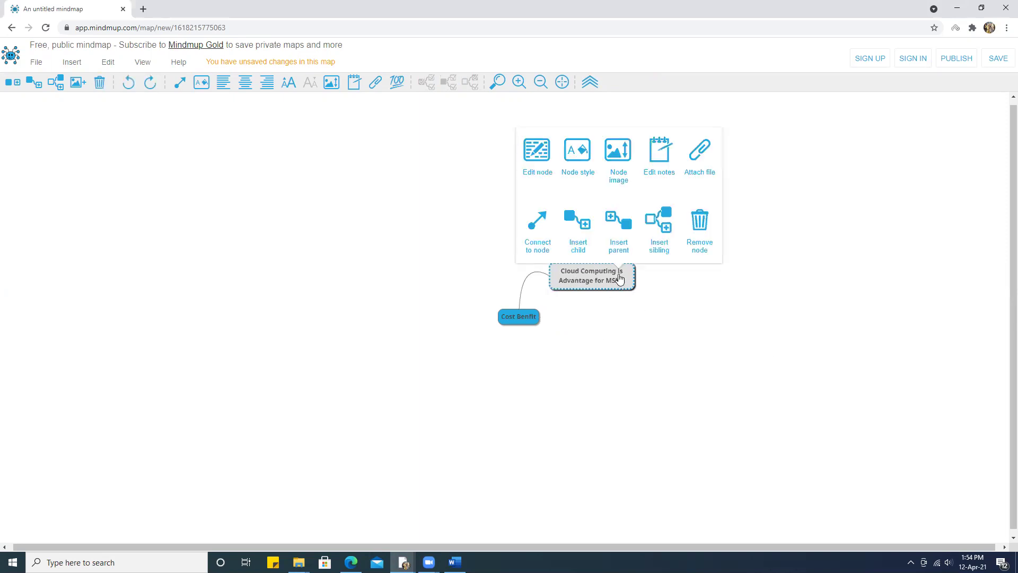
left_click(611, 232)
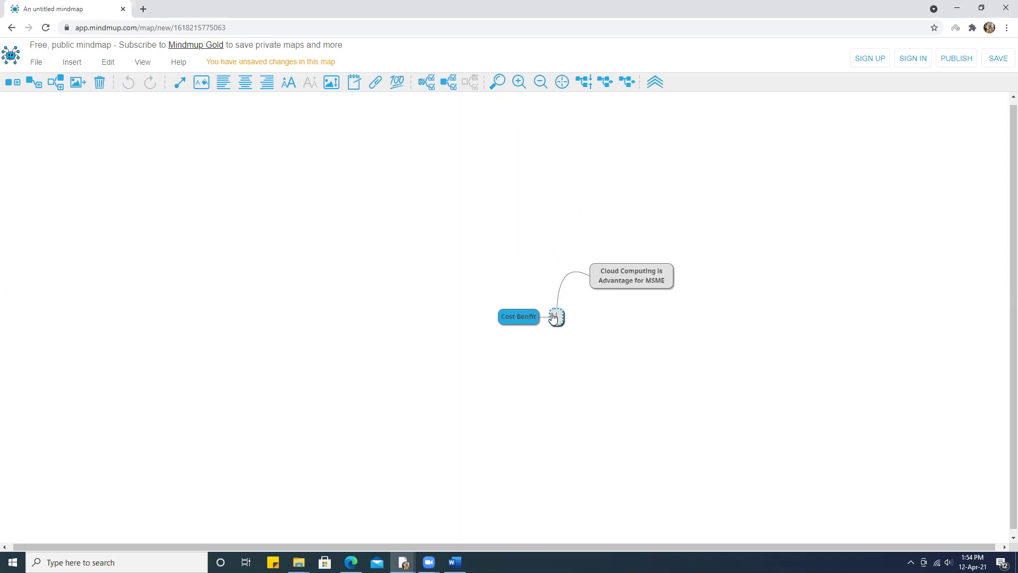
key("Escape")
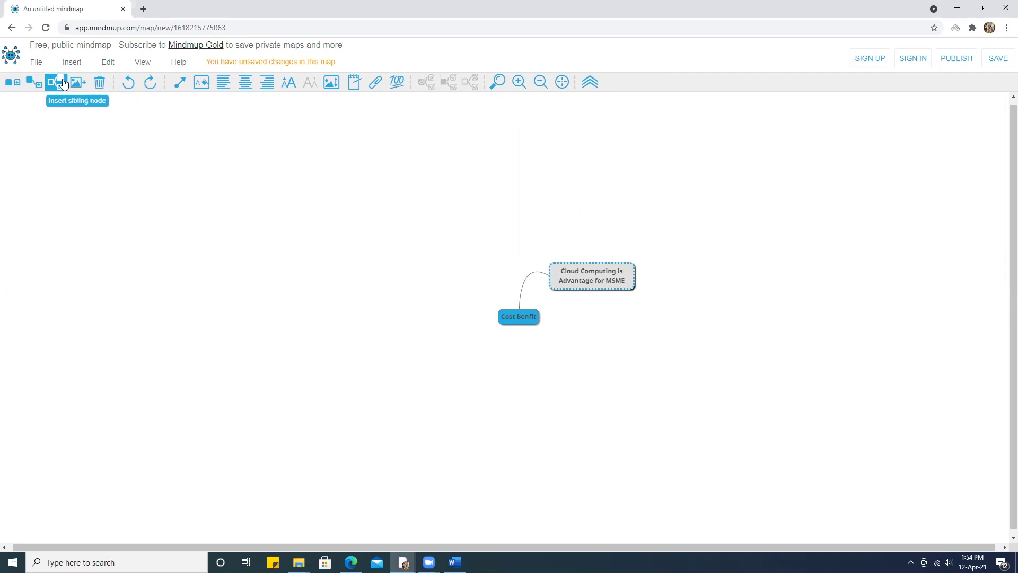
left_click(9, 85)
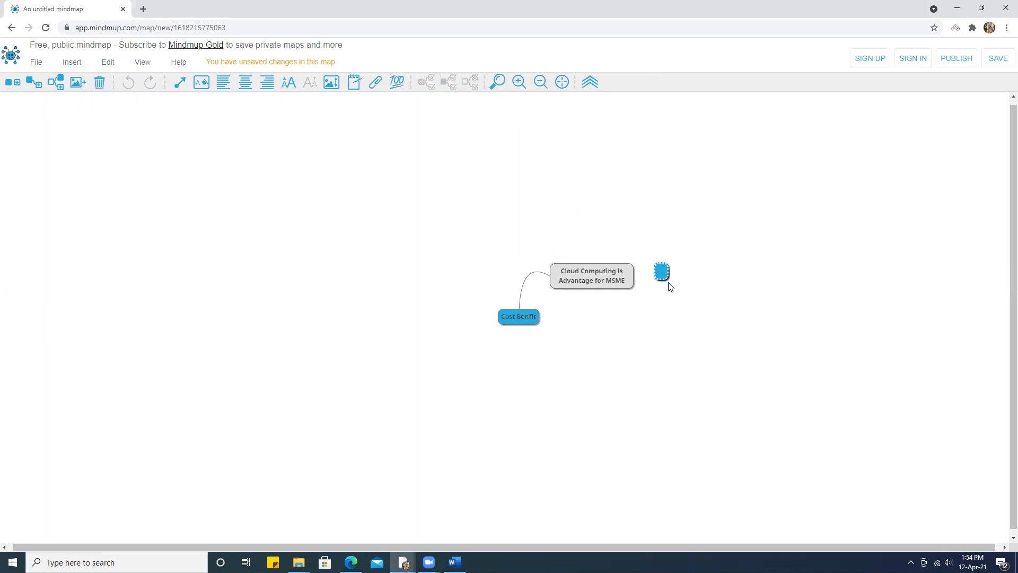
key("Escape")
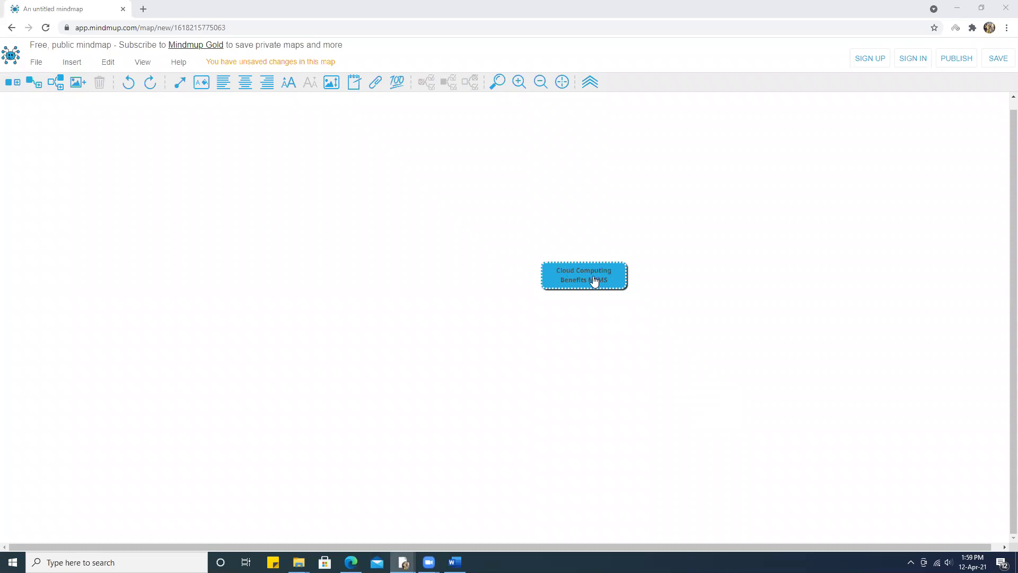
Insert a sibling node "Cost reduction because of the Cloud" beside the "Cloud Computing Benefits MSMS" node
left_click(578, 271)
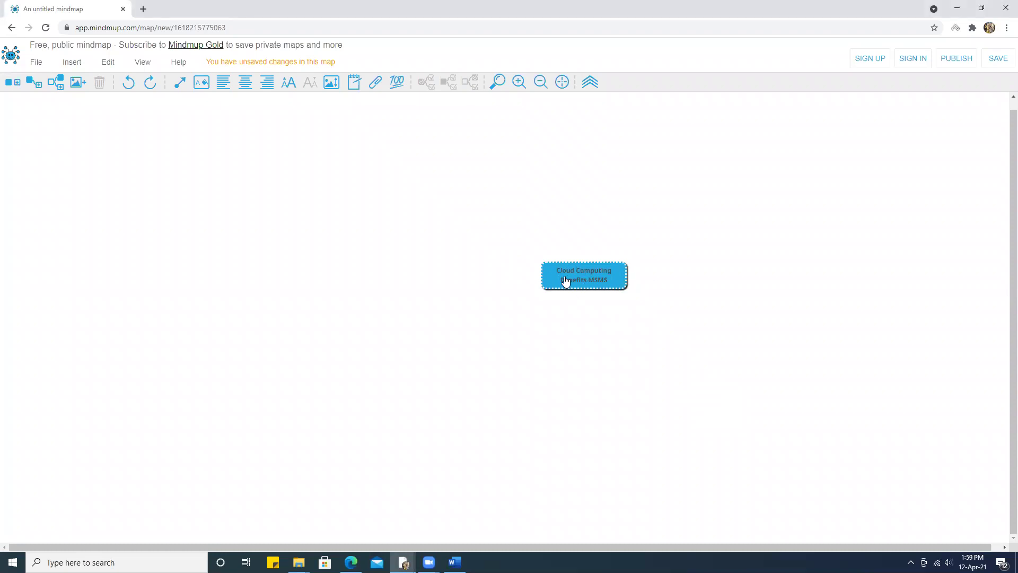
right_click(565, 280)
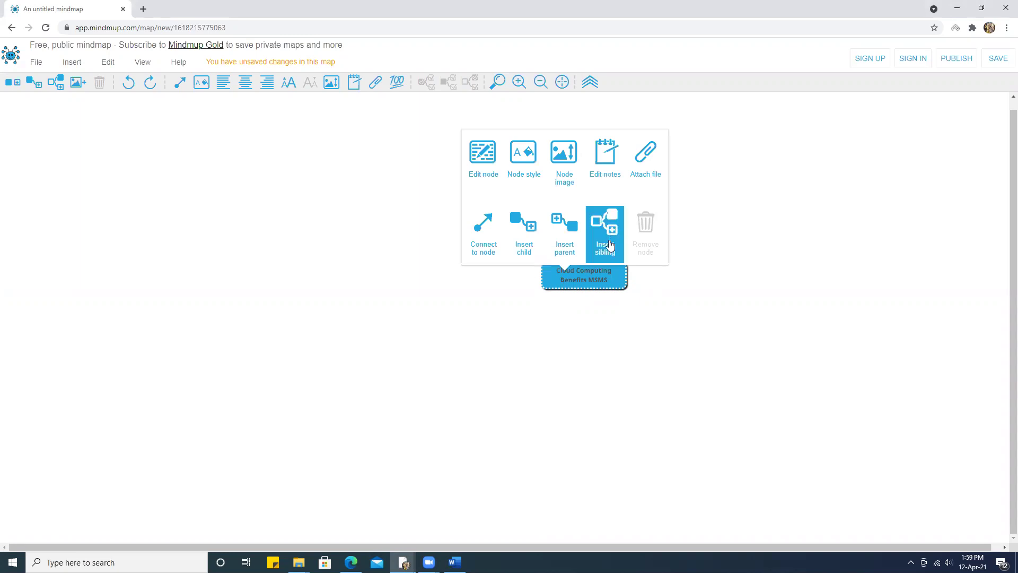
left_click(609, 244)
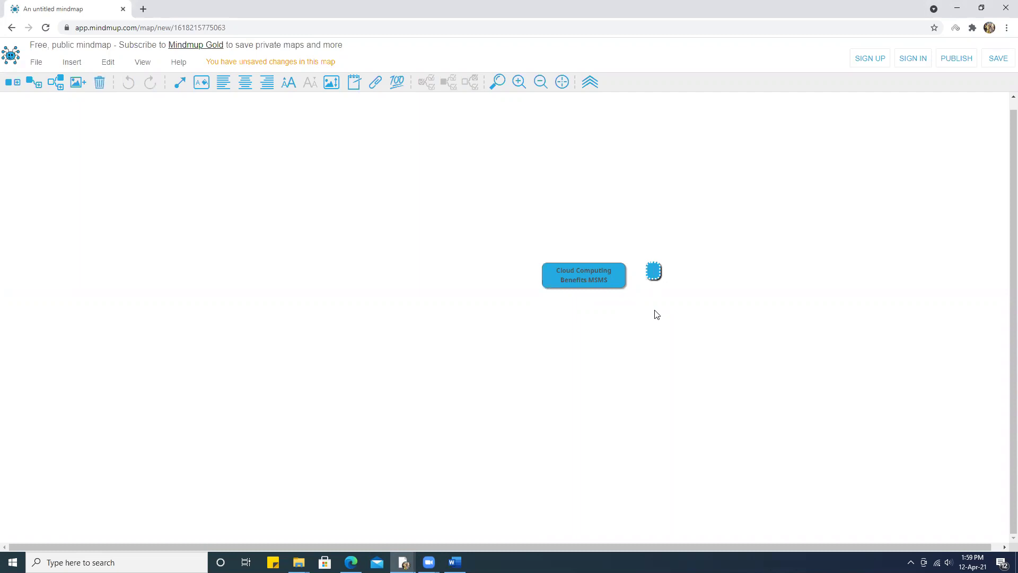
type("Cost reduction")
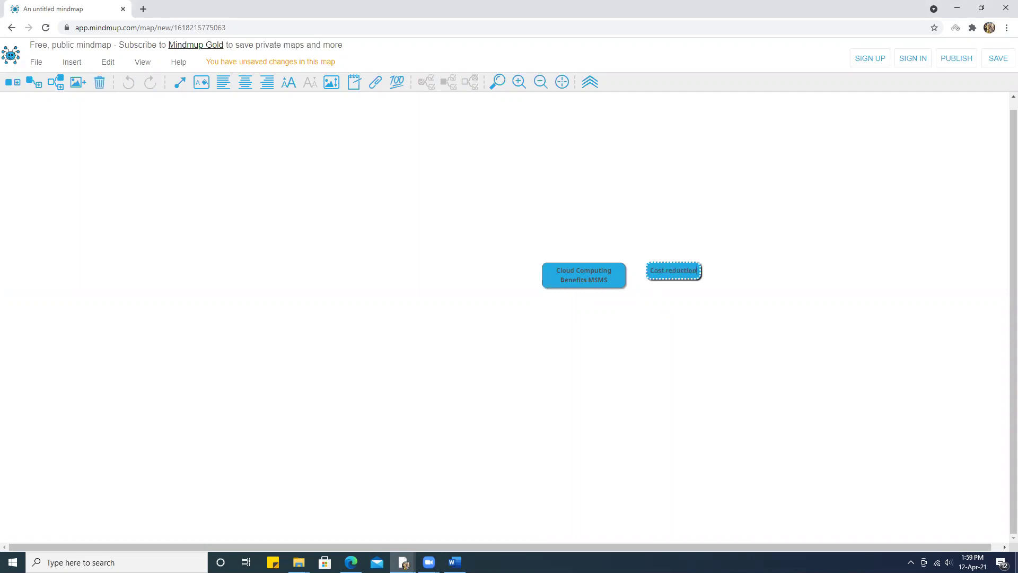
type(" because of t")
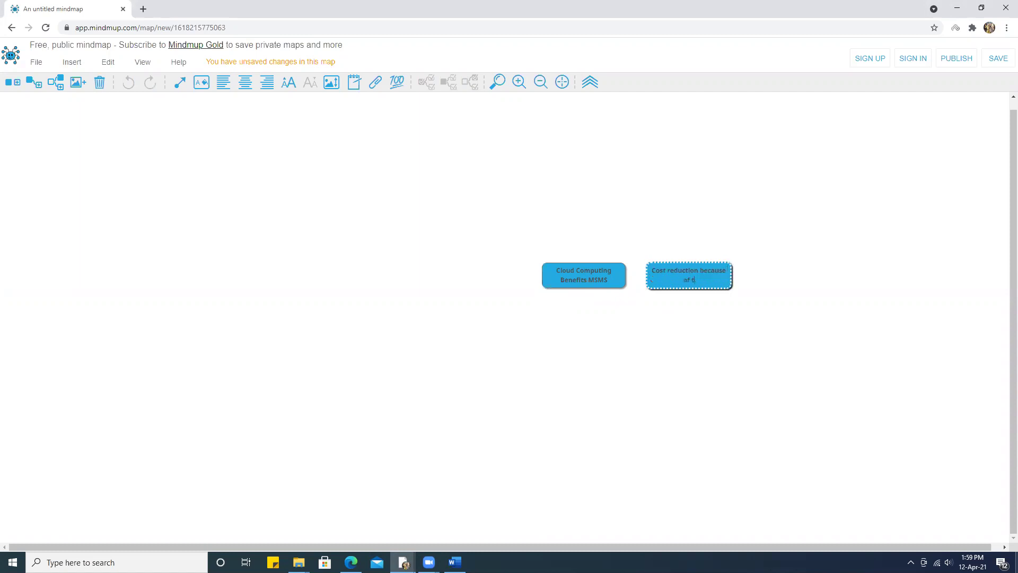
type("he Cloud")
left_click(728, 295)
Insert a sibling node "Good Decision Making Because of Cloud" for "Cloud Computing Benefits MSMS" and align it with the "Cost reduction because of the Cloud" node
right_click(606, 278)
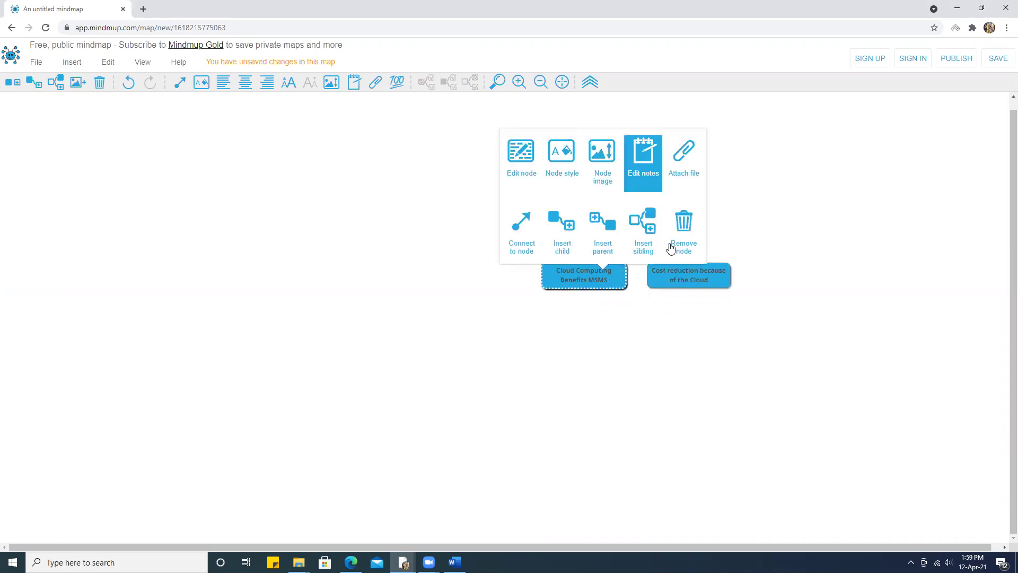
left_click(643, 231)
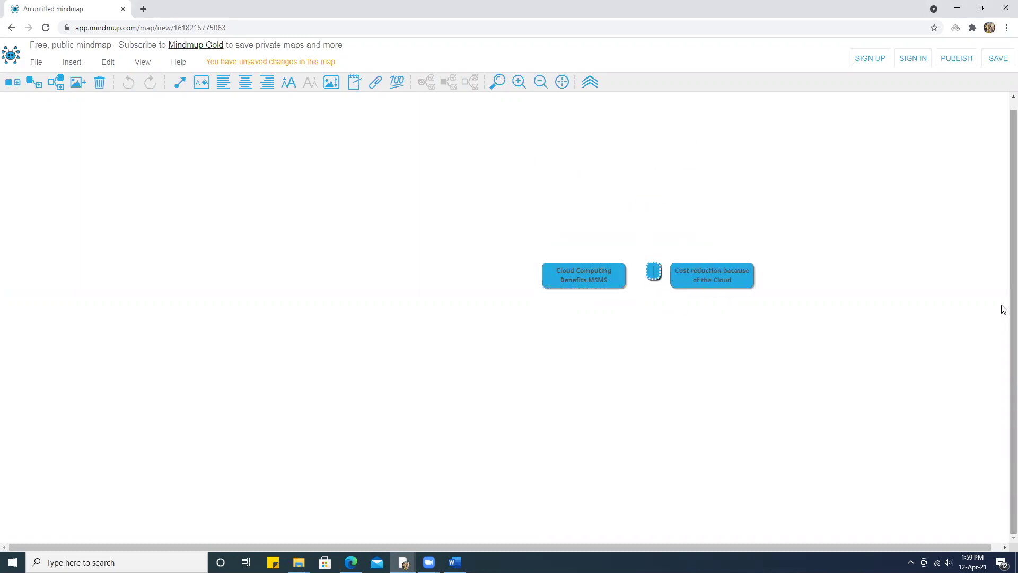
type("Good Decu")
key("BackSpace")
type("ision")
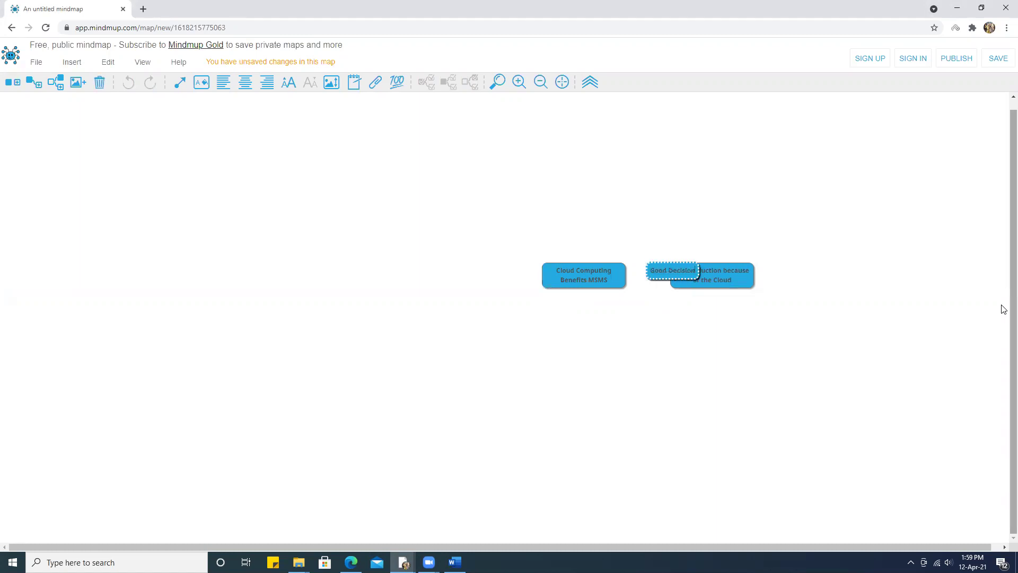
type(" Making Because of Cloud")
key("Return")
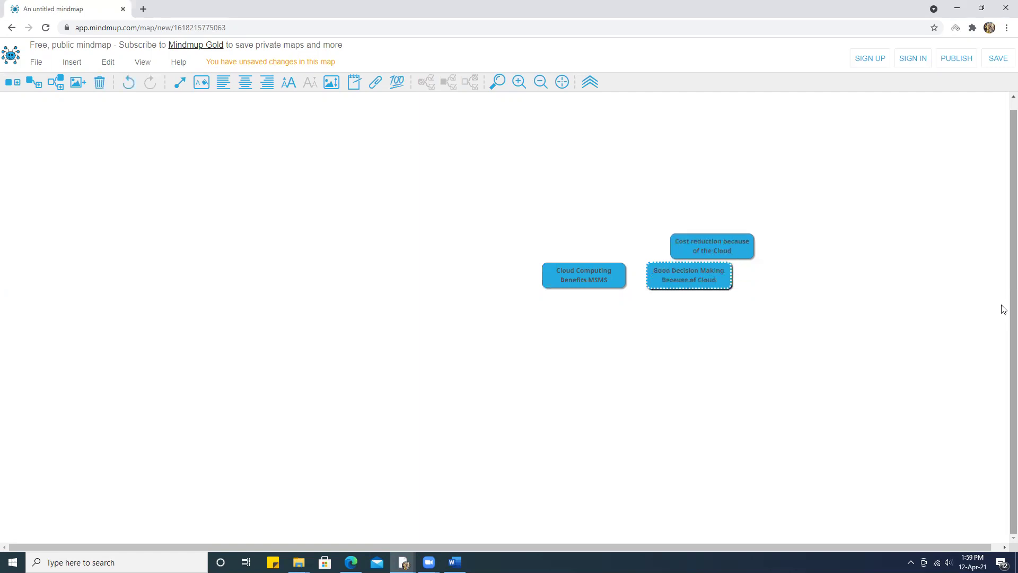
left_click_drag(688, 279, 709, 277)
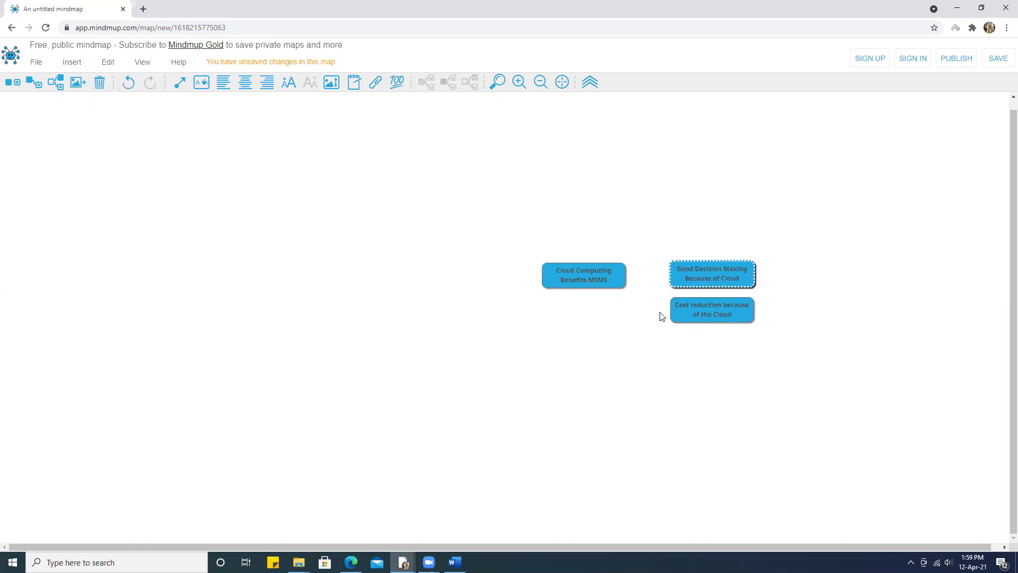
Insert a sibling node "Improvided Decision Making" above the other benefit nodes and move "Cloud Computing Benefits MSMS" to their right
right_click(603, 289)
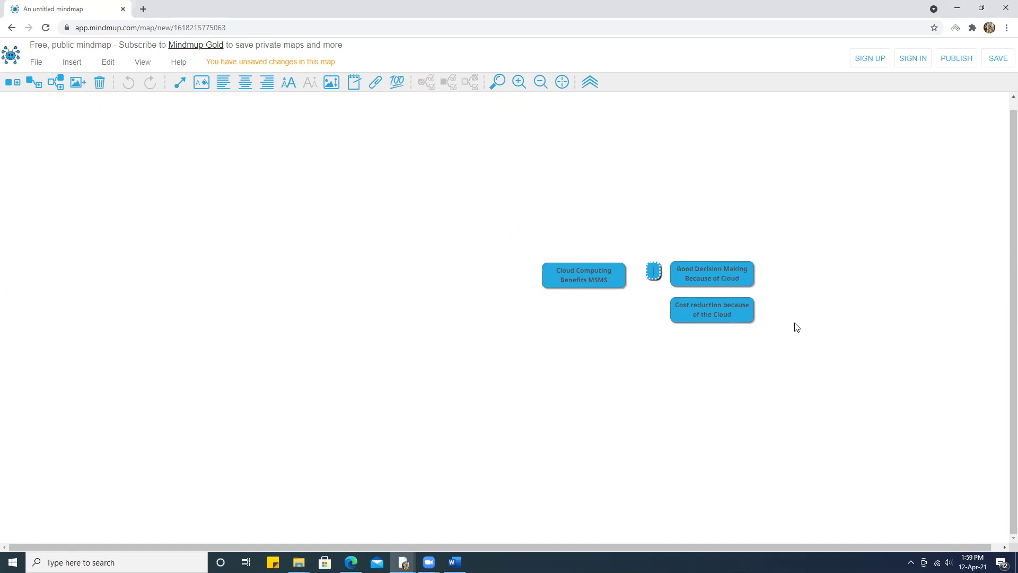
type("Improvided Deci")
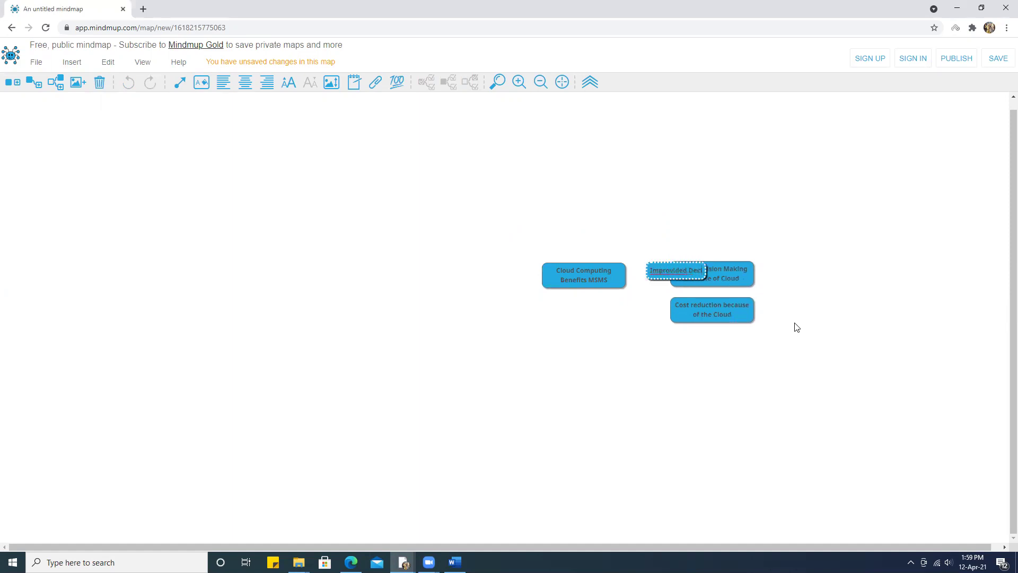
type("sion Mak")
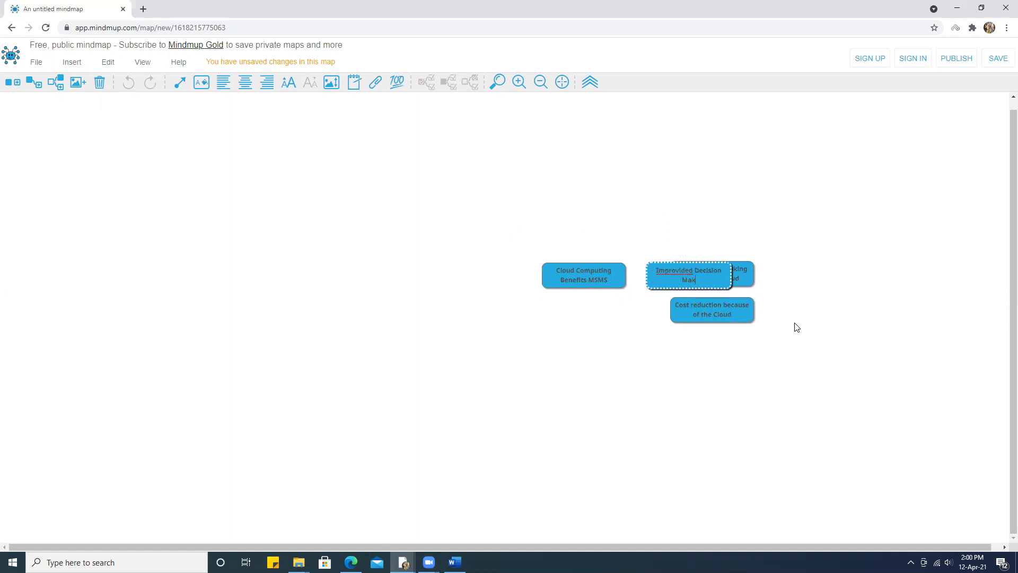
type("ing")
key("Return")
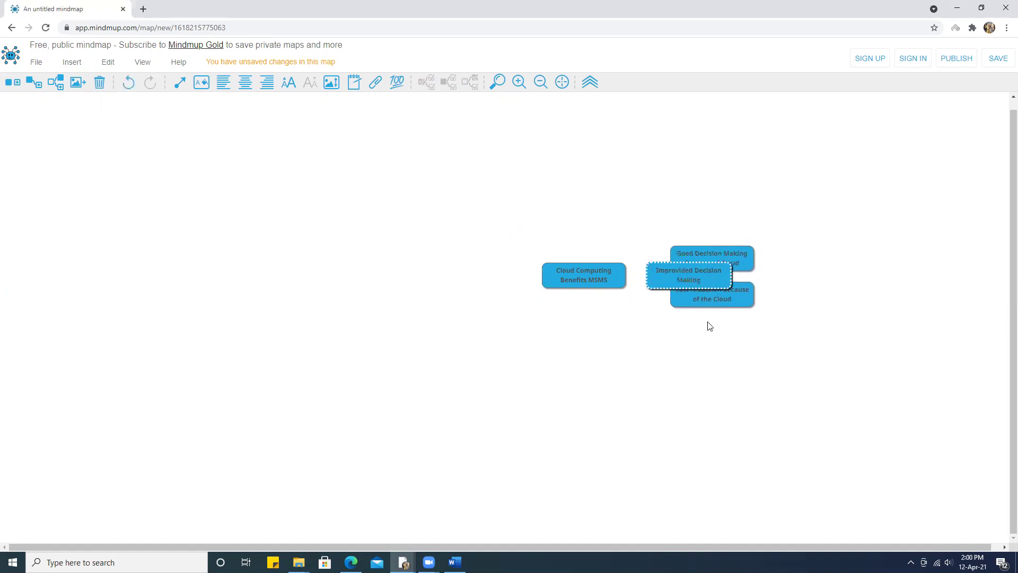
left_click_drag(700, 284, 726, 278)
left_click_drag(585, 290, 846, 305)
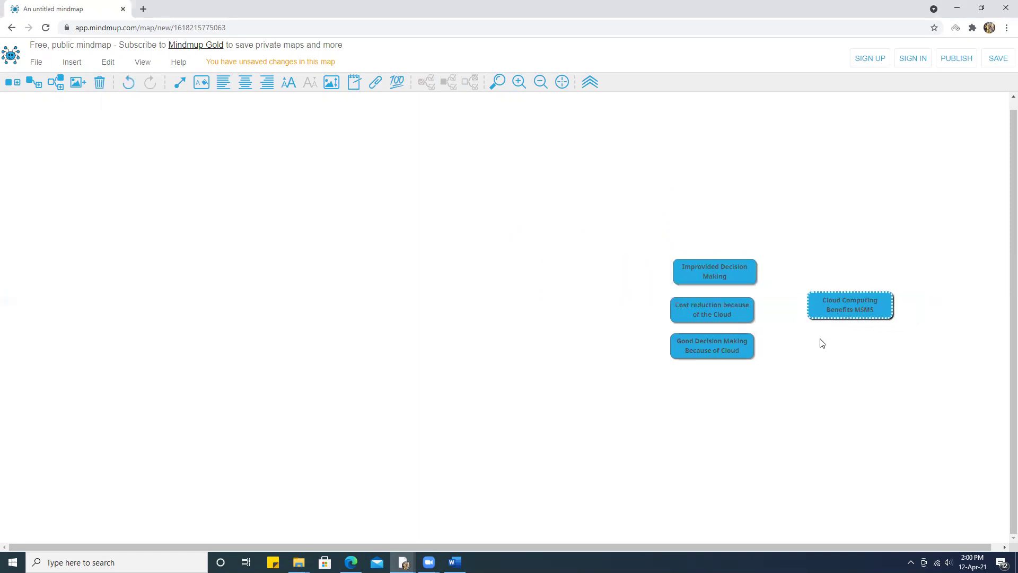
Insert a parent node labelled "Review Cloud Computing and its impact on DSS" for the "Improvided Decision Making" node
right_click(726, 273)
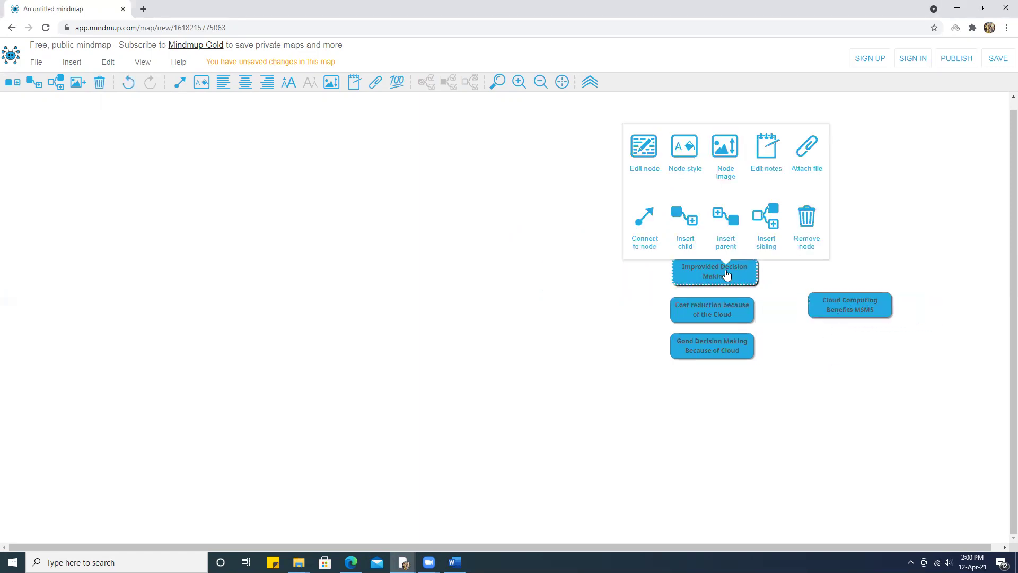
left_click(737, 228)
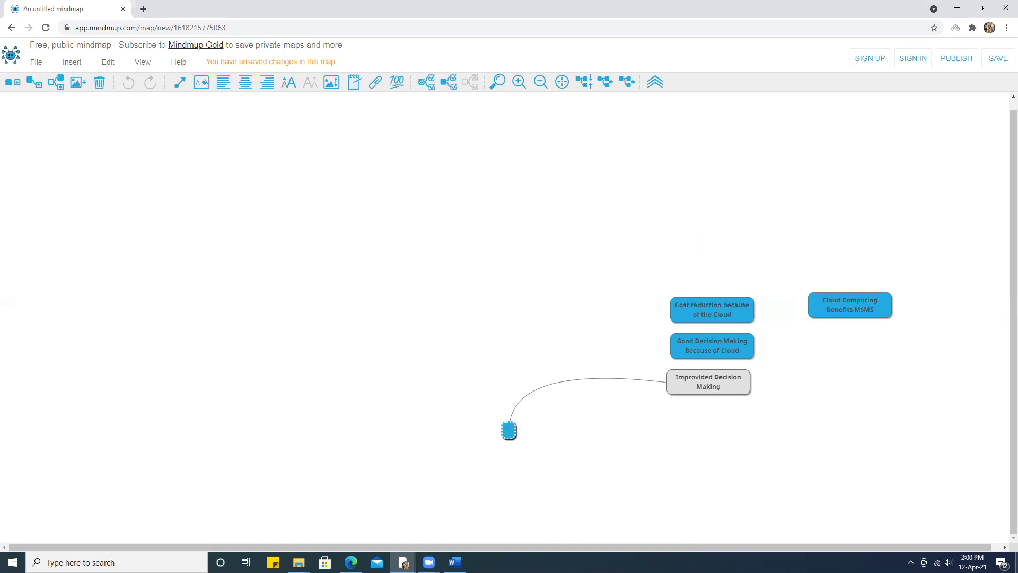
type("Review Cloud Cord")
type("uting Adv")
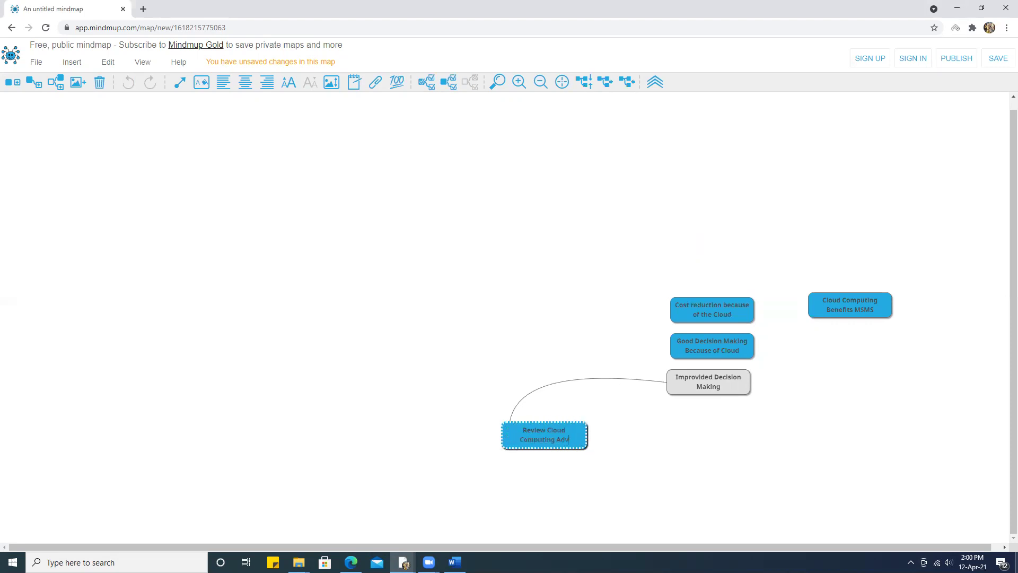
key("BackSpace")
key("BackSpace")
type("nd Its Impact on")
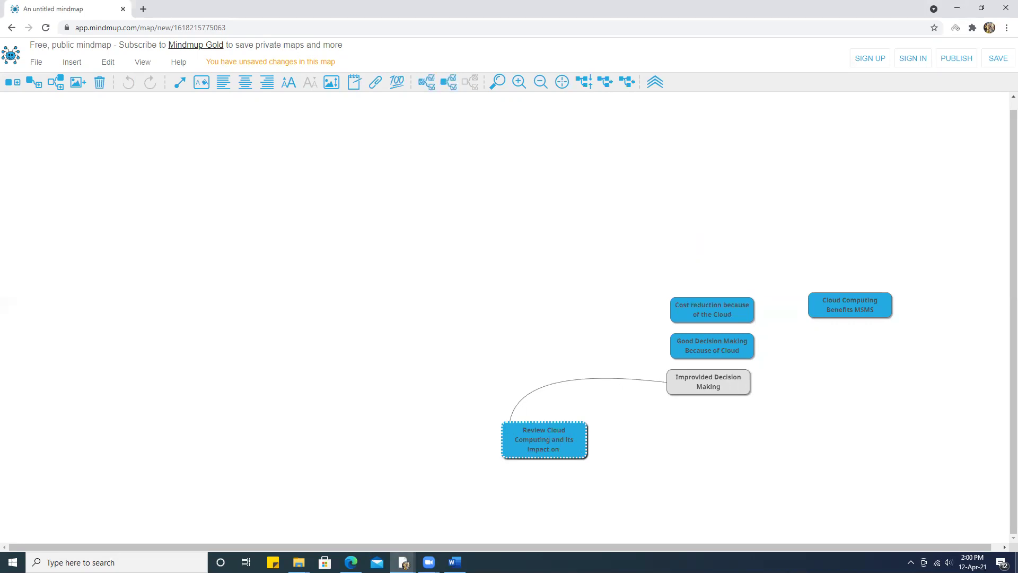
type("DSS")
left_click(705, 348)
right_click(705, 348)
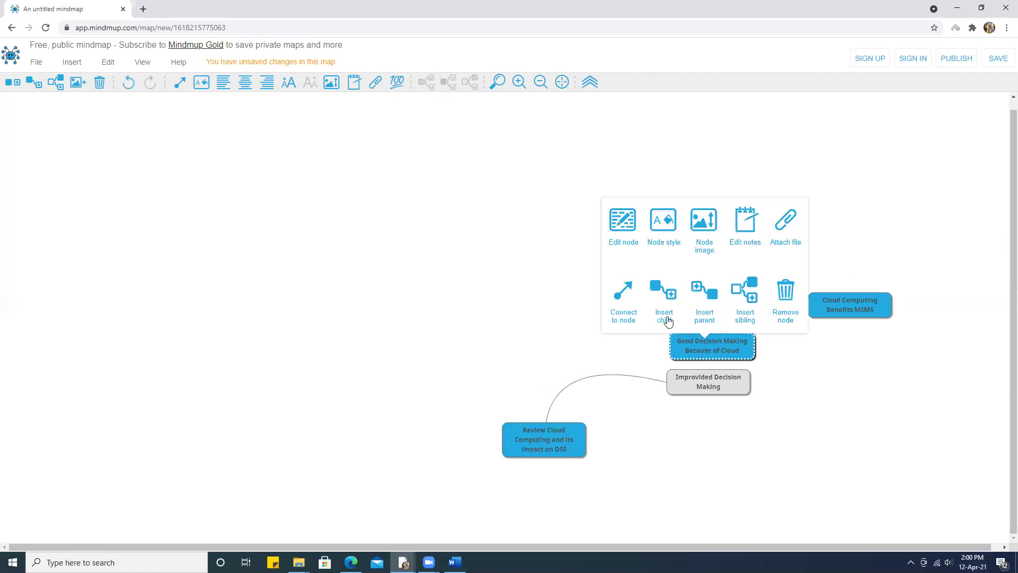
left_click(695, 303)
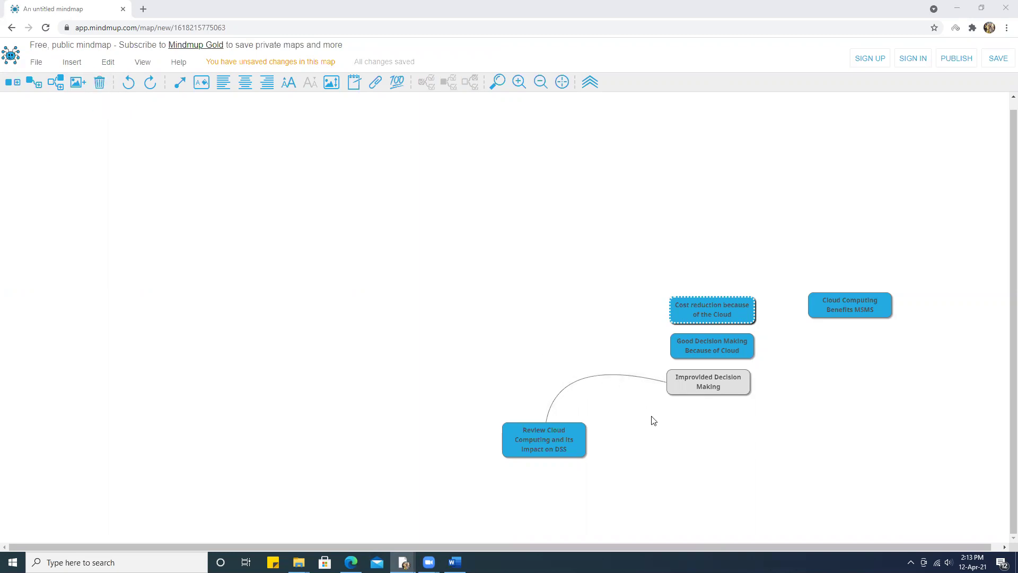
Delete the "Review Cloud Computing and its impact on DSS" node together with its "Improvided Decision Making" child
left_click(527, 435)
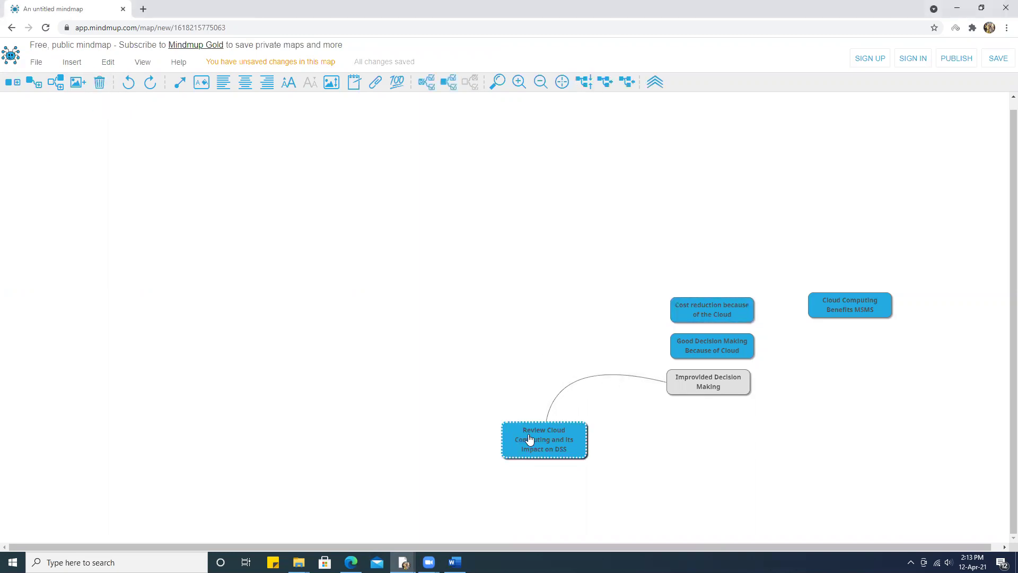
key("Delete")
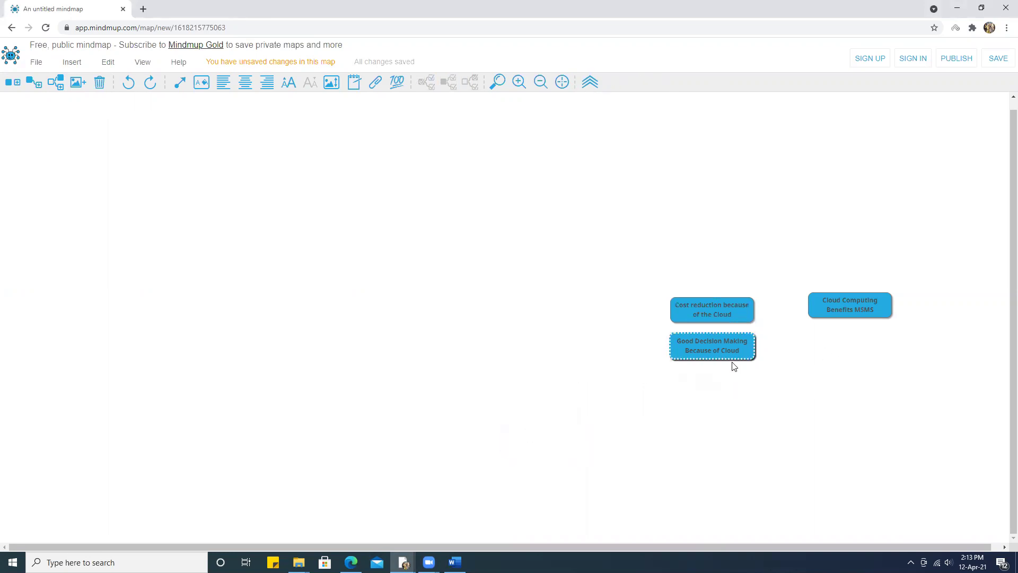
left_click(724, 310)
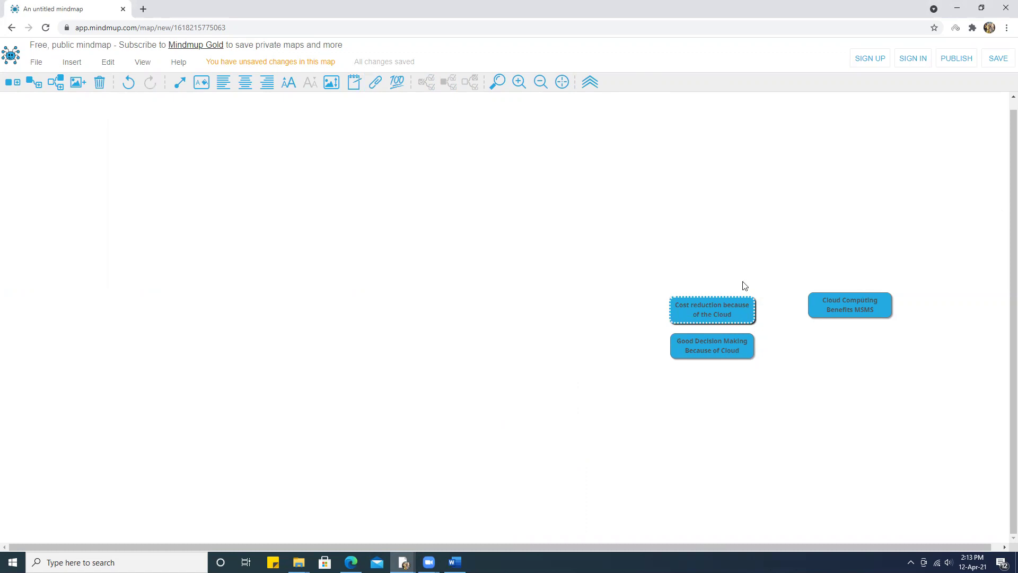
Insert a sibling node "Improved Performance" for "Cloud Computing Benefits MSMS" and place it above the "Cost reduction because of the Cloud" node
right_click(833, 307)
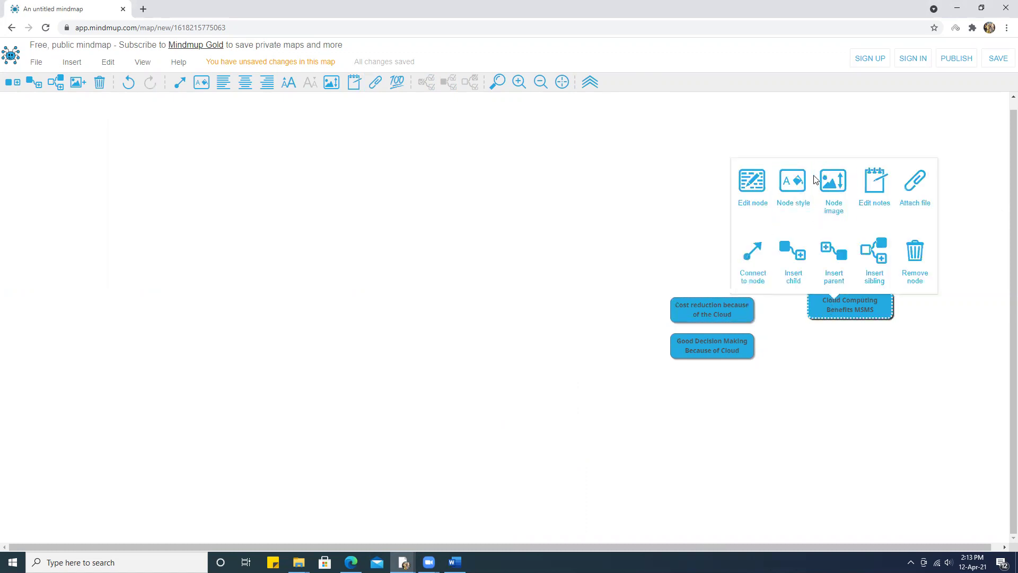
left_click(883, 259)
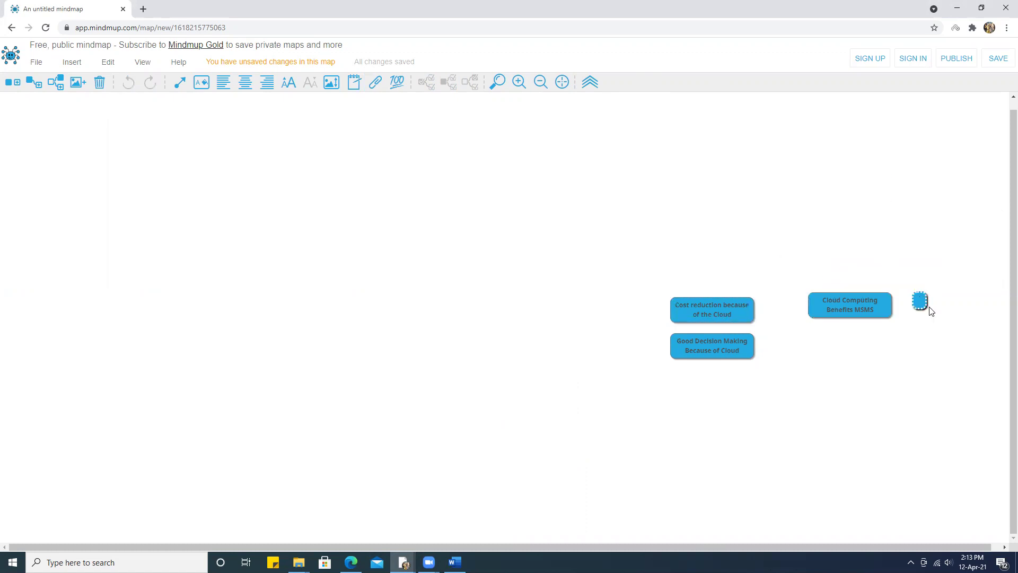
type("proved Performance")
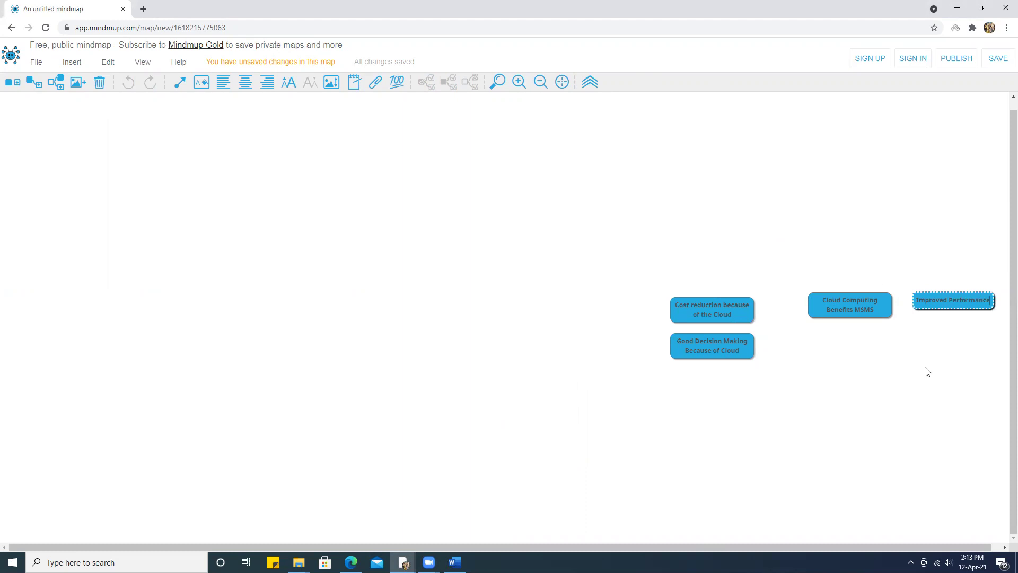
left_click_drag(956, 307, 739, 265)
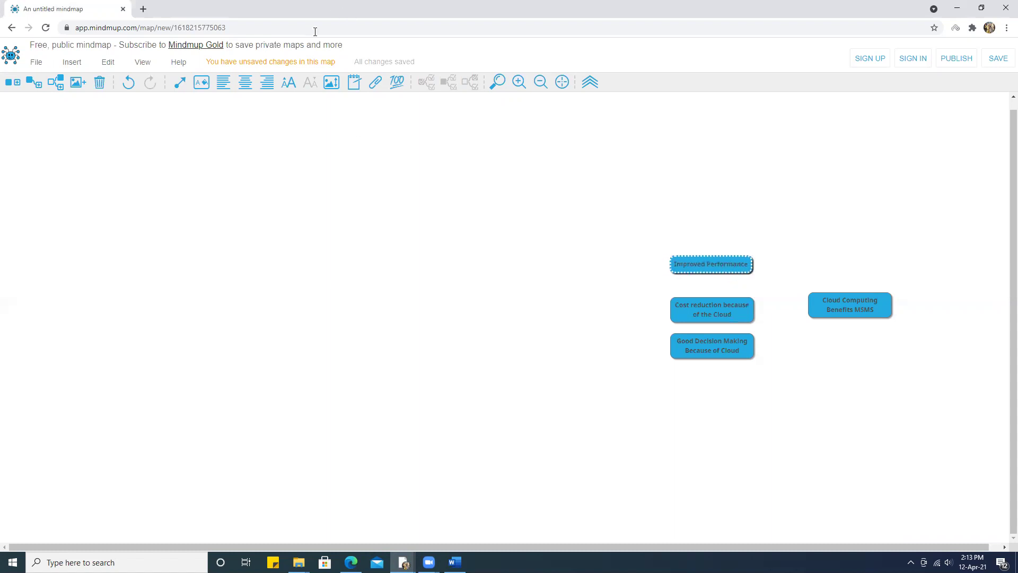
Connect the "Improved Performance" node to "Cloud Computing Benefits MSMS" with an arrow
left_click(179, 82)
left_click(814, 306)
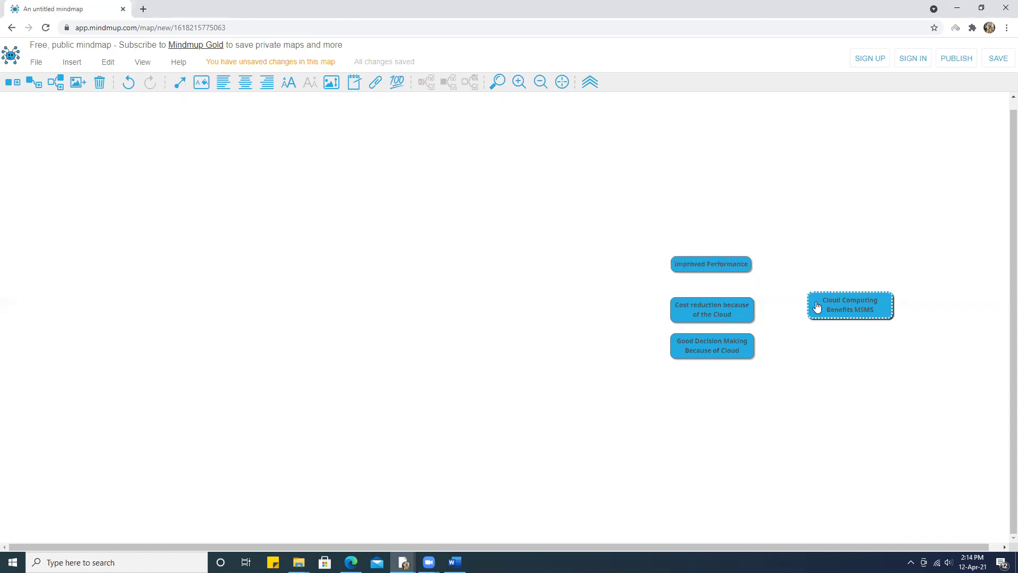
left_click(735, 265)
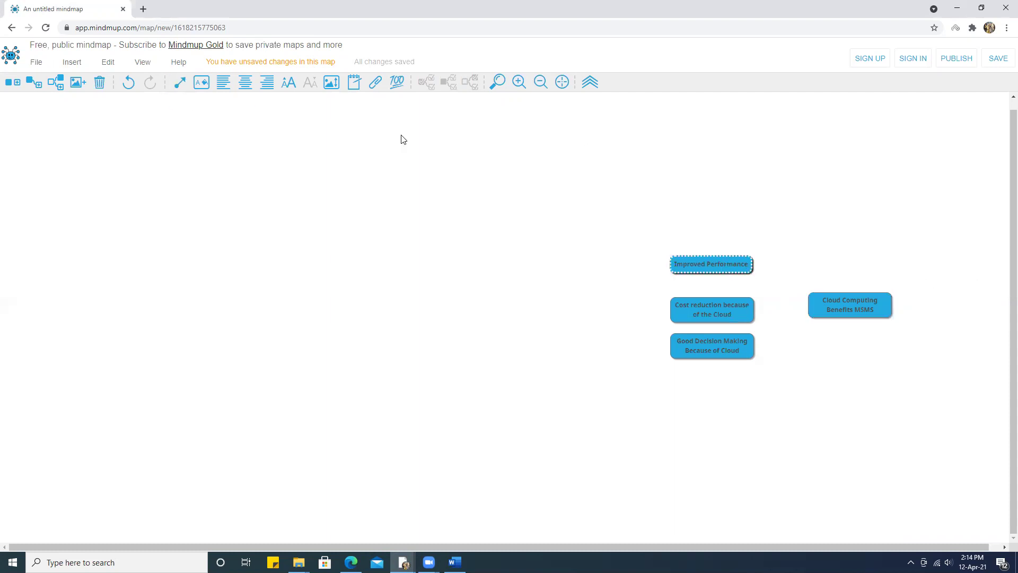
left_click(180, 85)
left_click(819, 308)
Connect the "Cost reduction because of the Cloud" node to "Cloud Computing Benefits MSMS" with an arrow
left_click(742, 314)
key("ctrl+z")
left_click(739, 312)
left_click(180, 85)
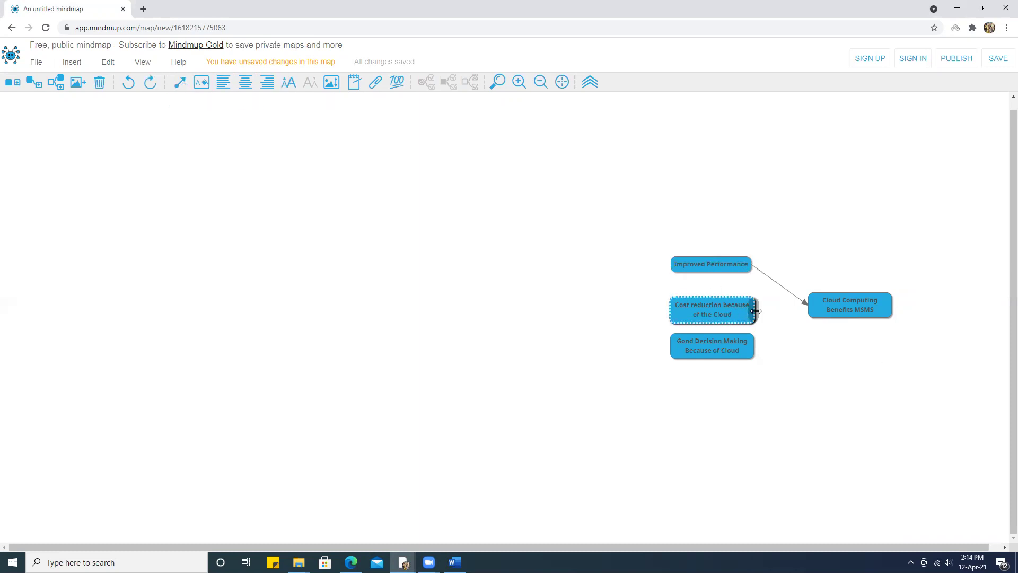
left_click(826, 311)
left_click(690, 311)
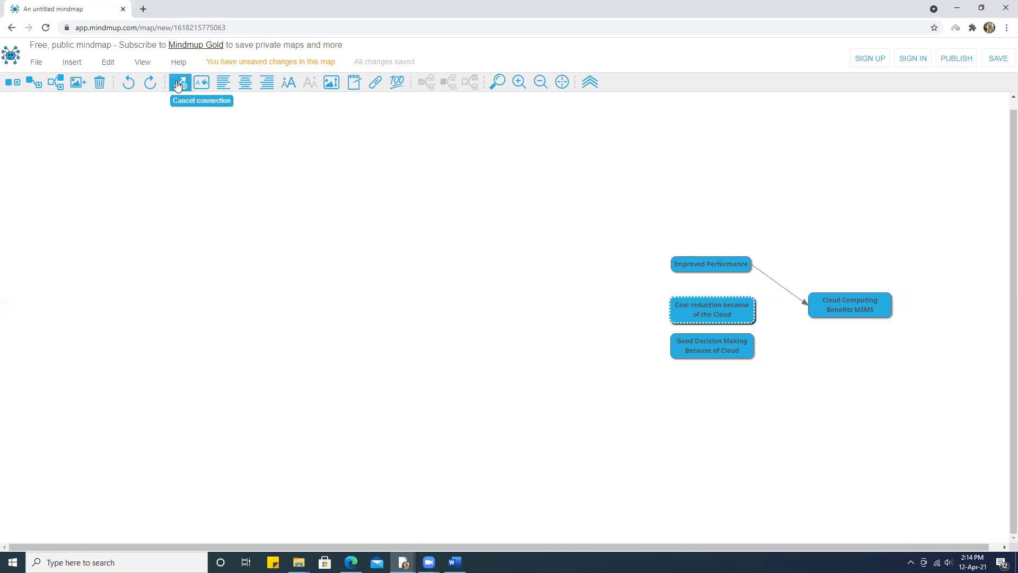
left_click(822, 308)
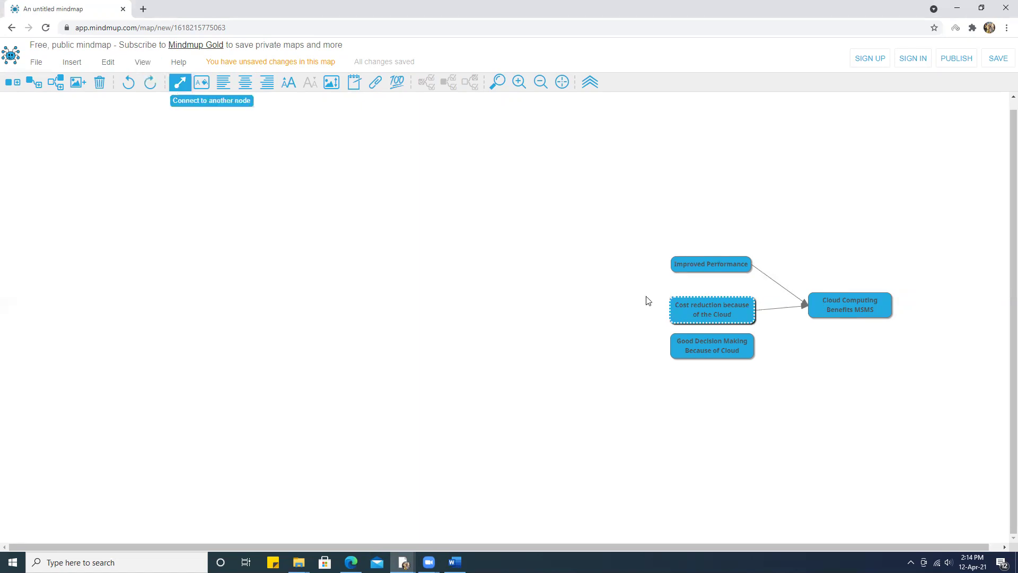
Connect the "Good Decision Making Because of Cloud" node to "Cloud Computing Benefits MSMS" with an arrow
left_click(713, 346)
left_click(183, 86)
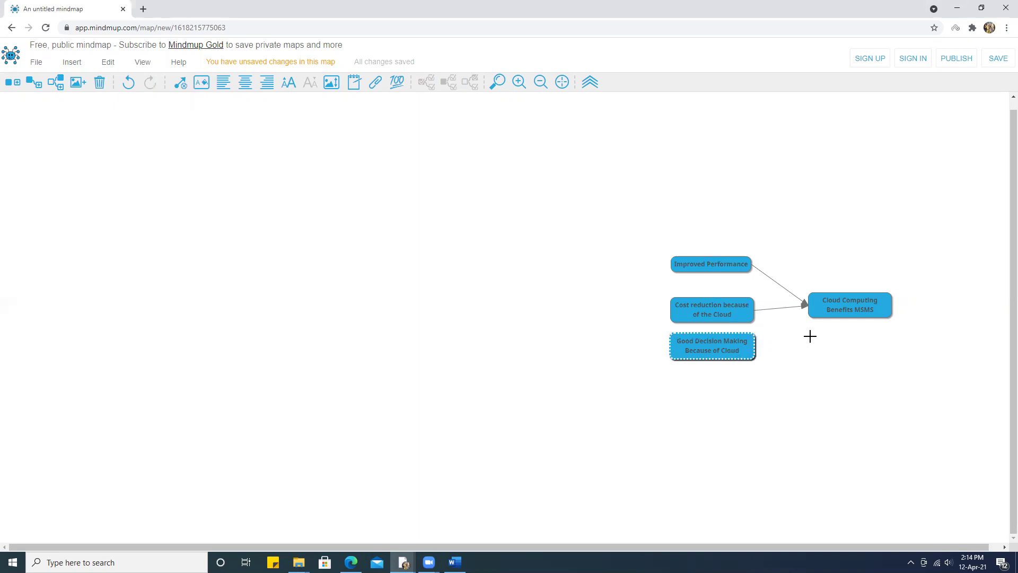
left_click(841, 311)
mouse_move(750, 307)
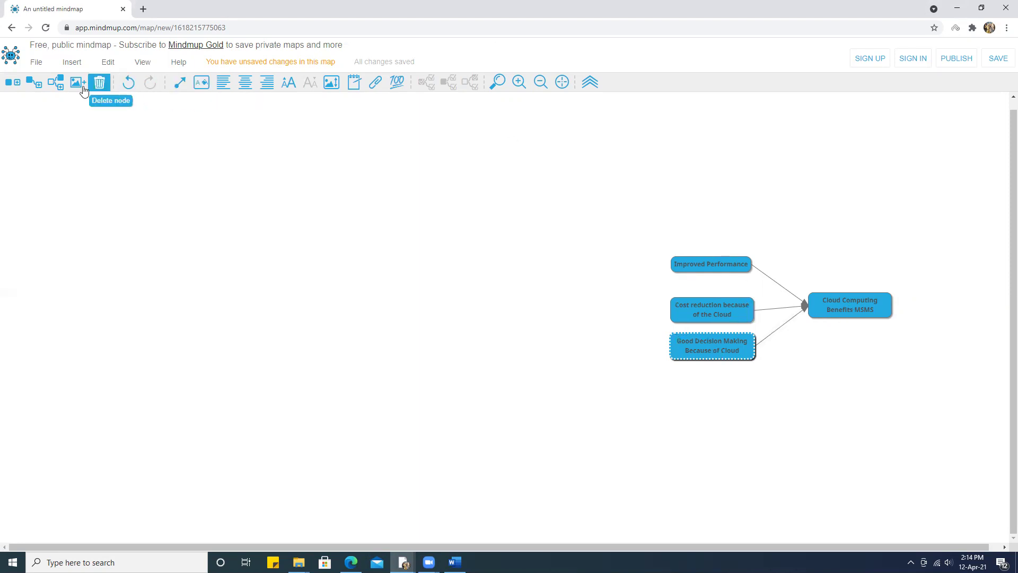
Try to move the "Cloud Computing Benefits MSMS" and "Improved Performance" nodes further left, undoing the first move, and try to select the whole map
scroll(959, 424, "right", 1)
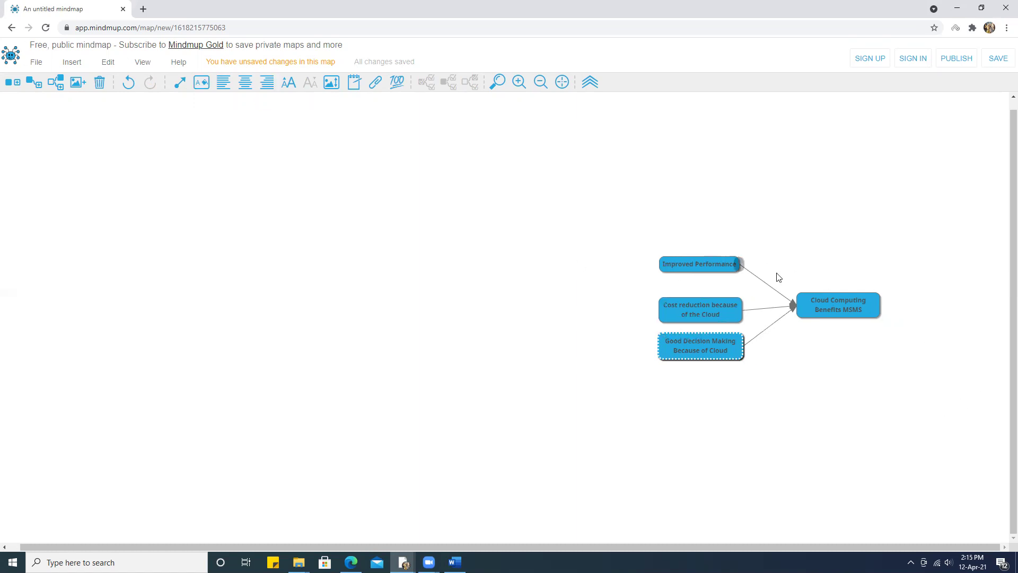
left_click_drag(824, 306, 609, 298)
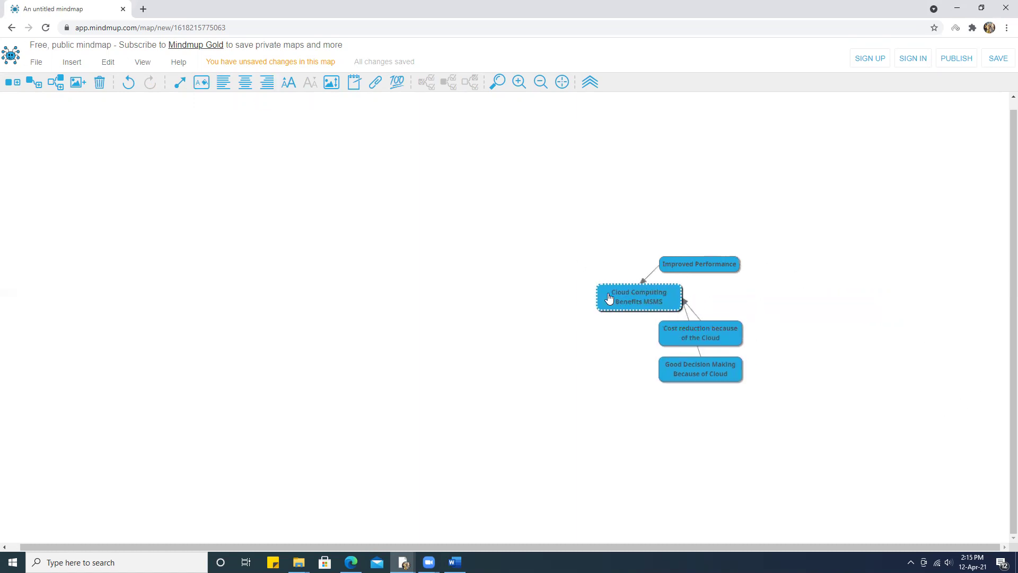
key("ctrl+z")
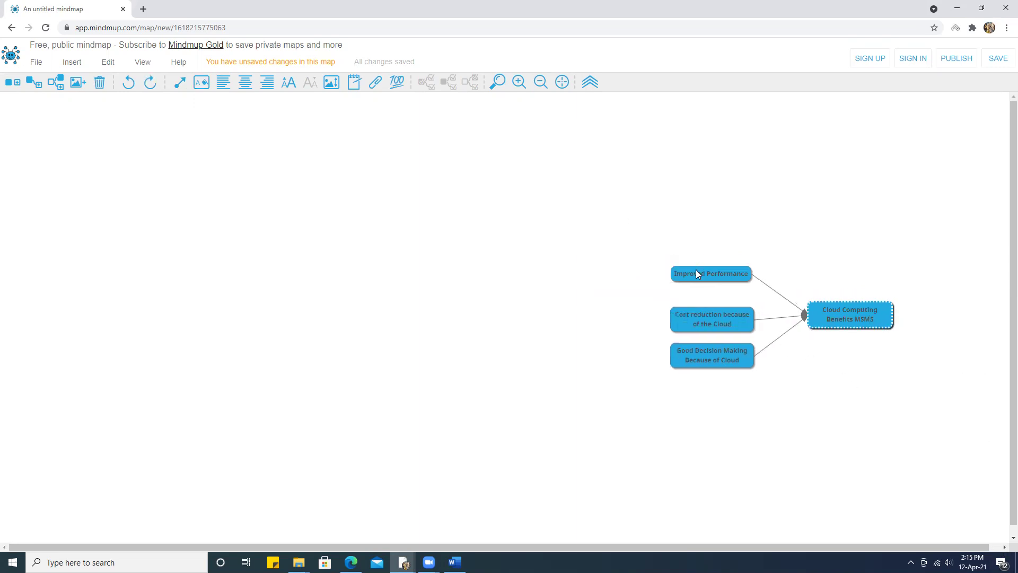
left_click_drag(700, 277, 560, 249)
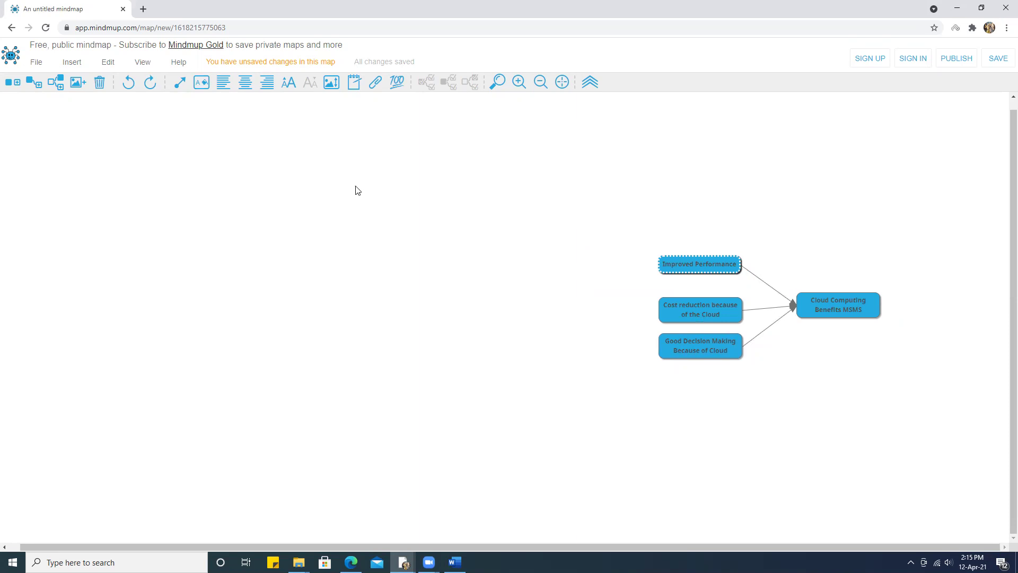
key("ctrl+a")
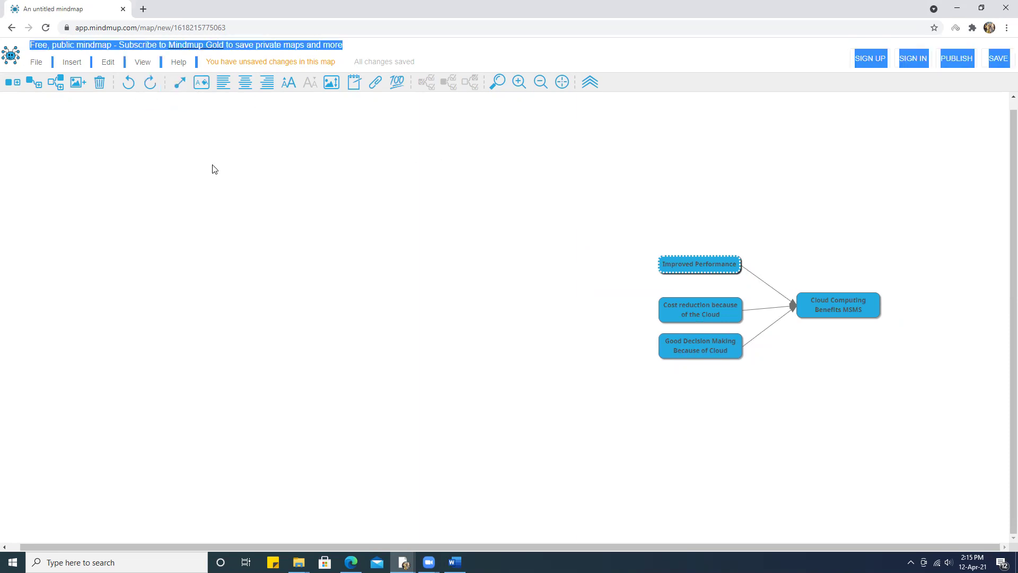
Add a sibling node labelled "Configure Cloud Application" and place it above the "Cloud Computing Benefits MSMS" node
left_click(846, 310)
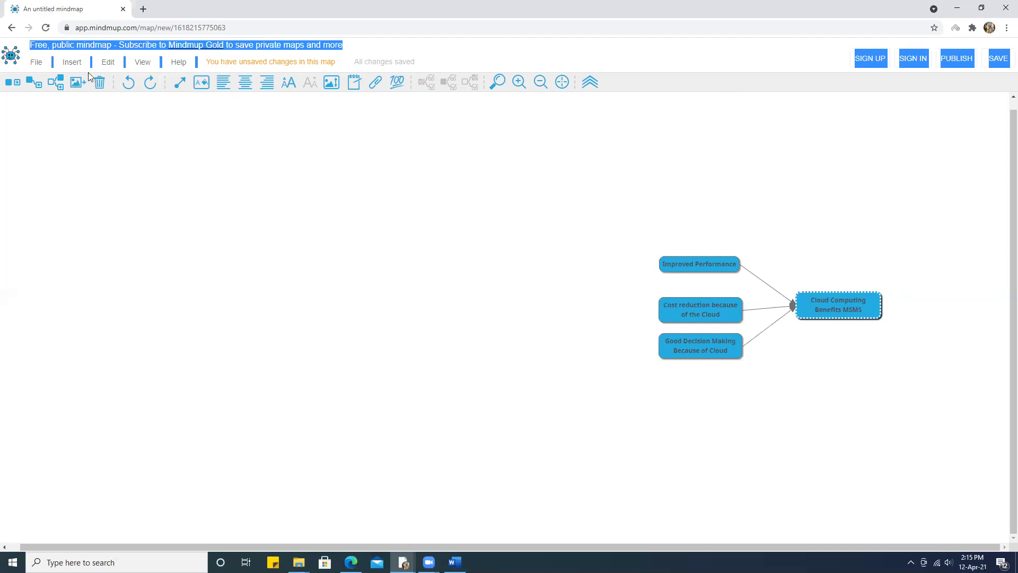
left_click(76, 63)
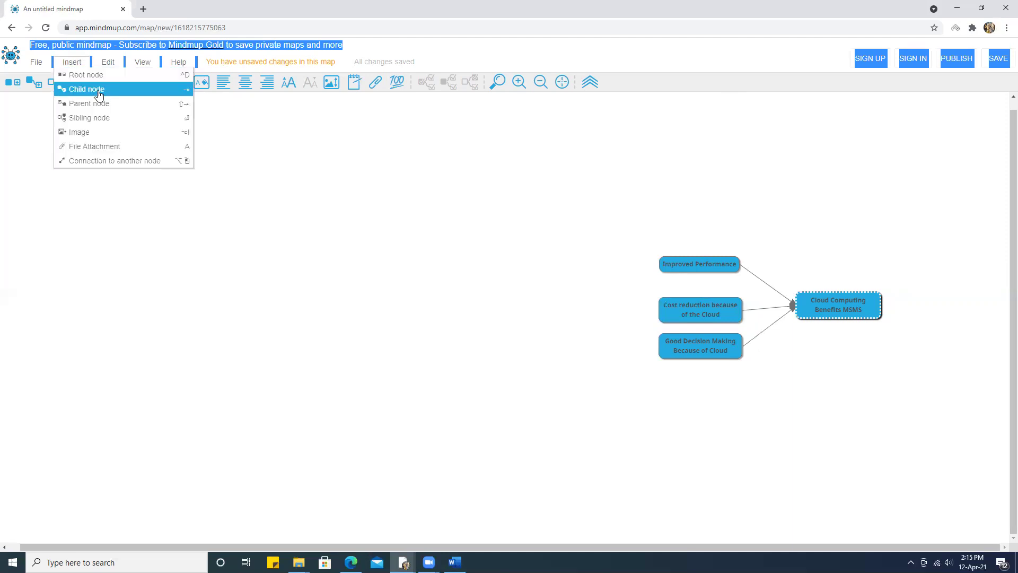
left_click(152, 220)
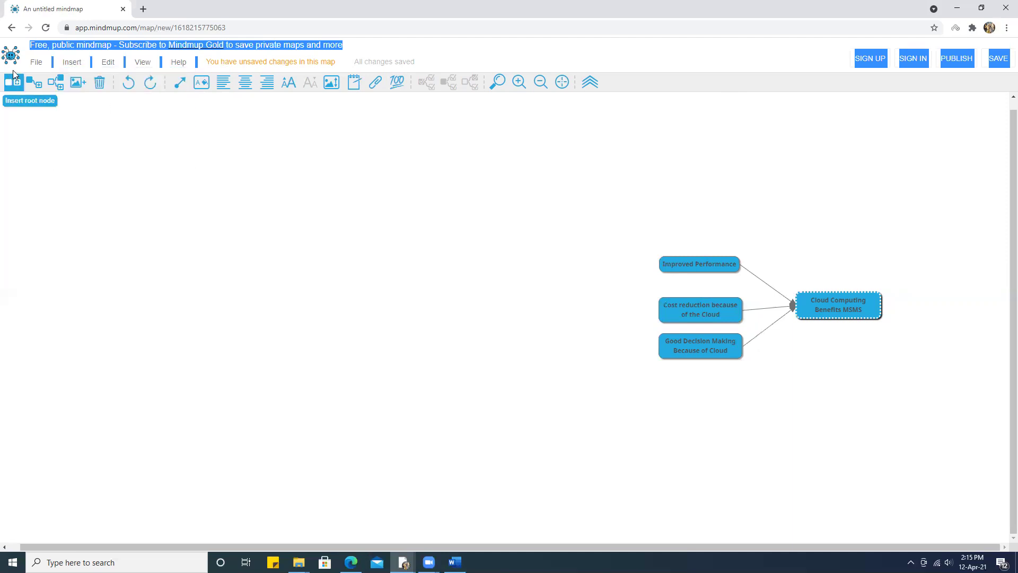
left_click(56, 83)
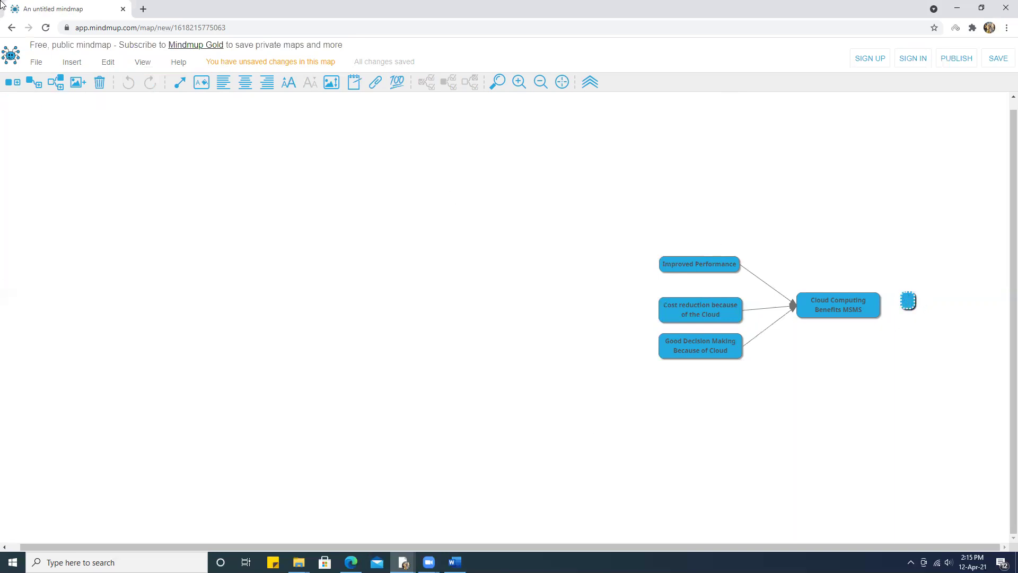
type("Cobfigure")
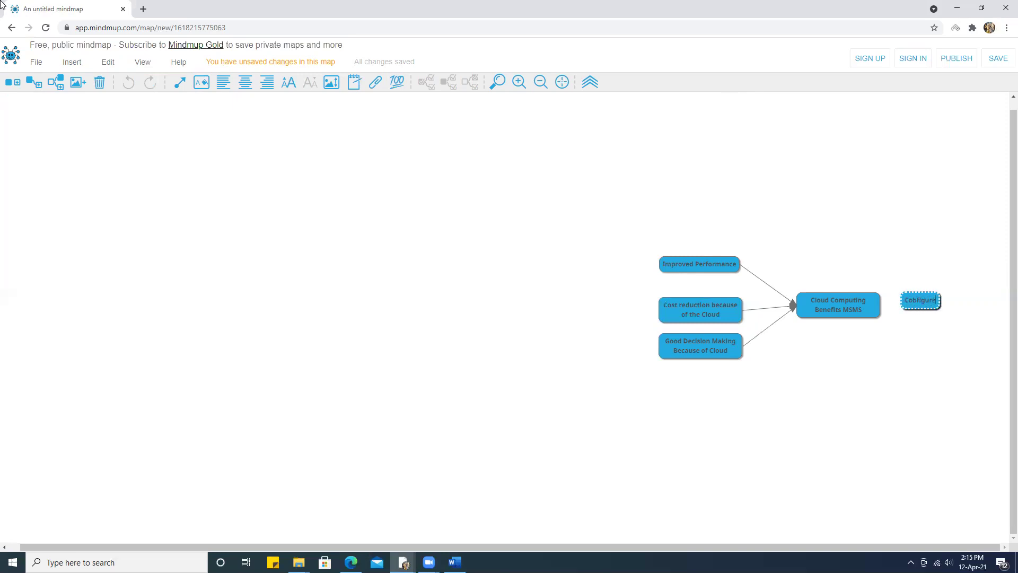
key("BackSpace")
key("BackSpace")
key("BackSpace")
key("BackSpace")
key("BackSpace")
key("BackSpace")
key("BackSpace")
key("BackSpace")
key("BackSpace")
type("Configure Cloud")
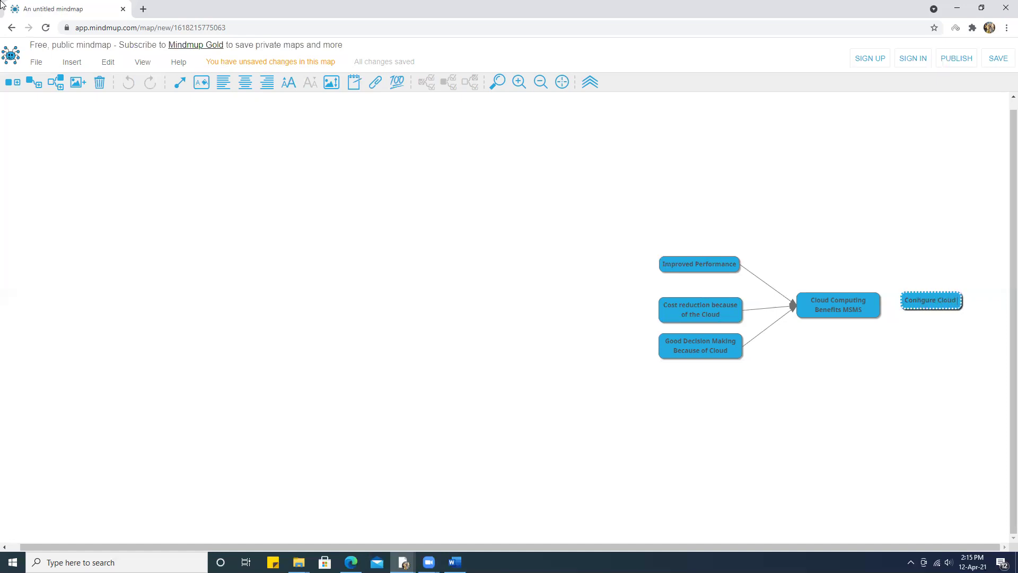
type(" Application")
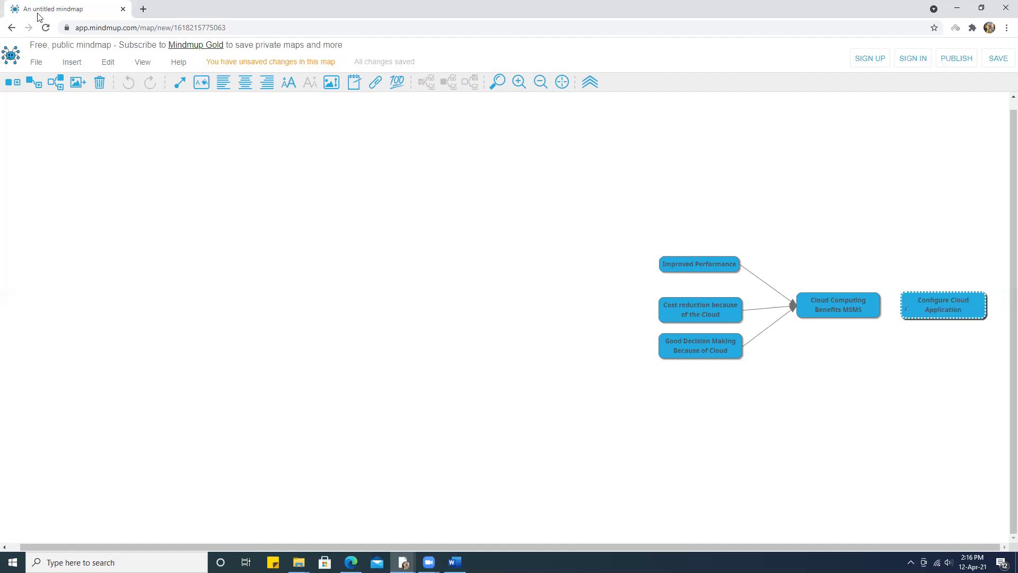
left_click_drag(950, 311, 843, 177)
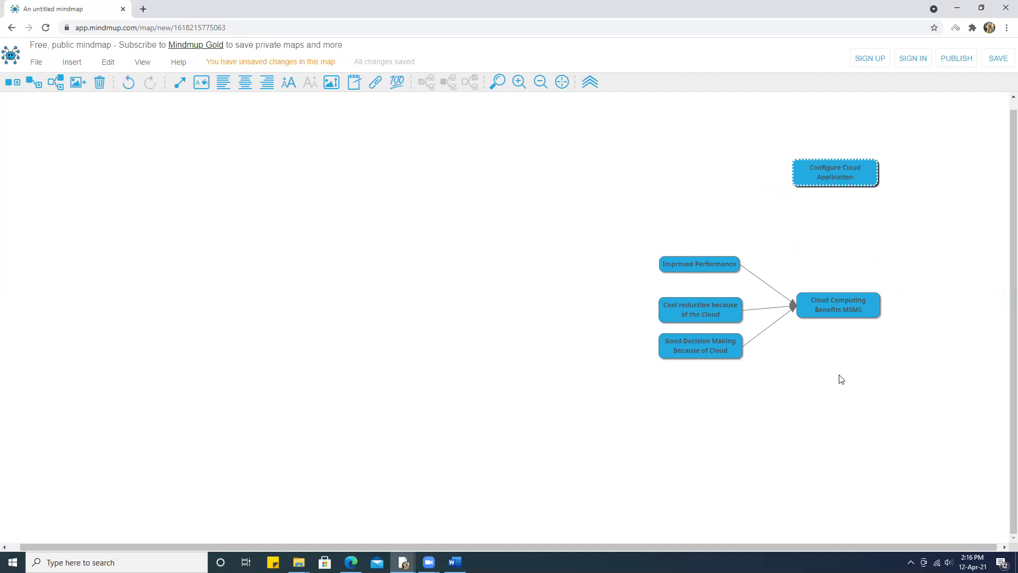
Add a sibling node labelled "Design Cloud Application" above "Configure Cloud Application" and move both down closer to "Cloud Computing Benefits MSMS"
right_click(825, 175)
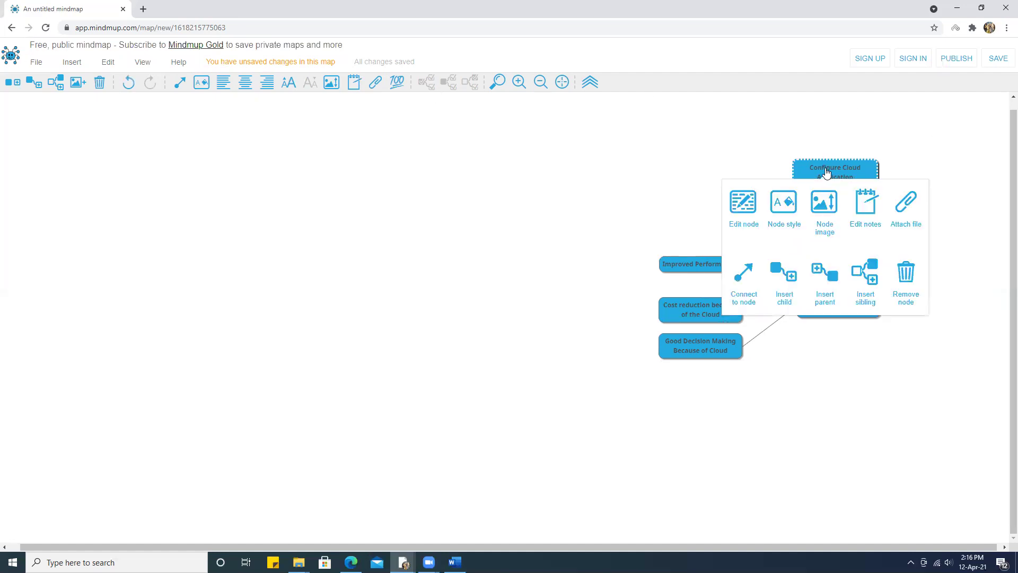
left_click(876, 286)
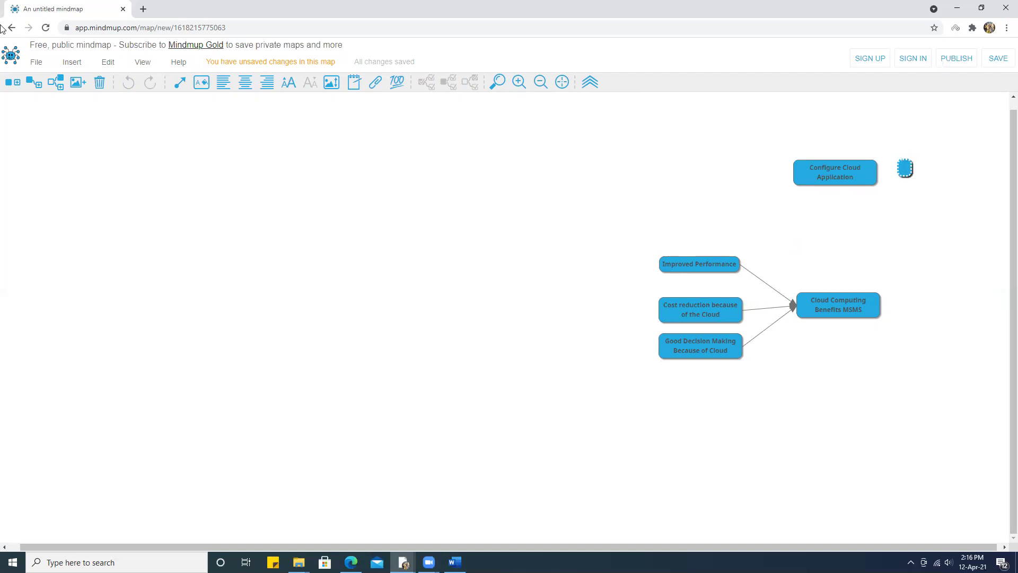
type("Design Cloud")
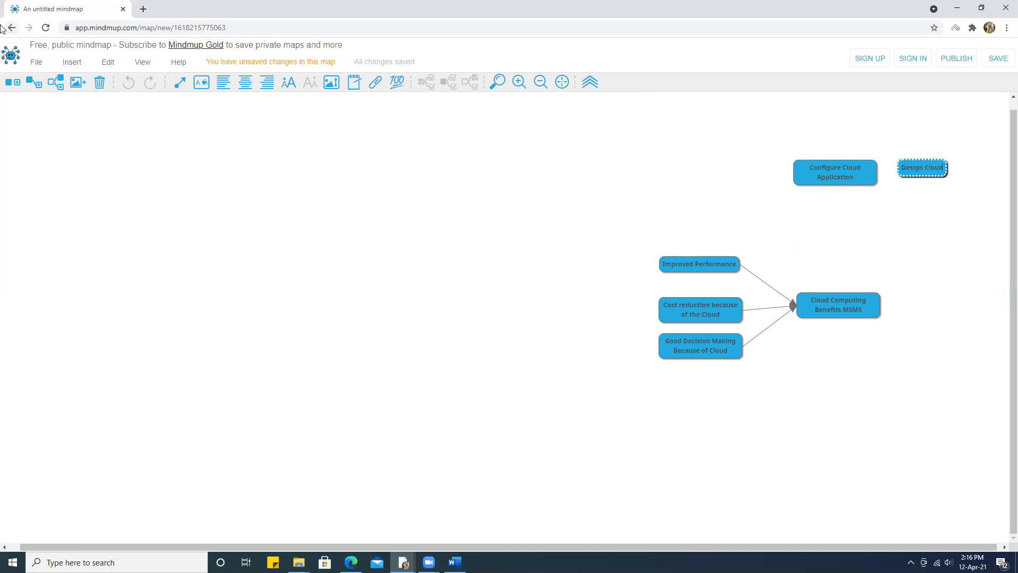
type(" Application")
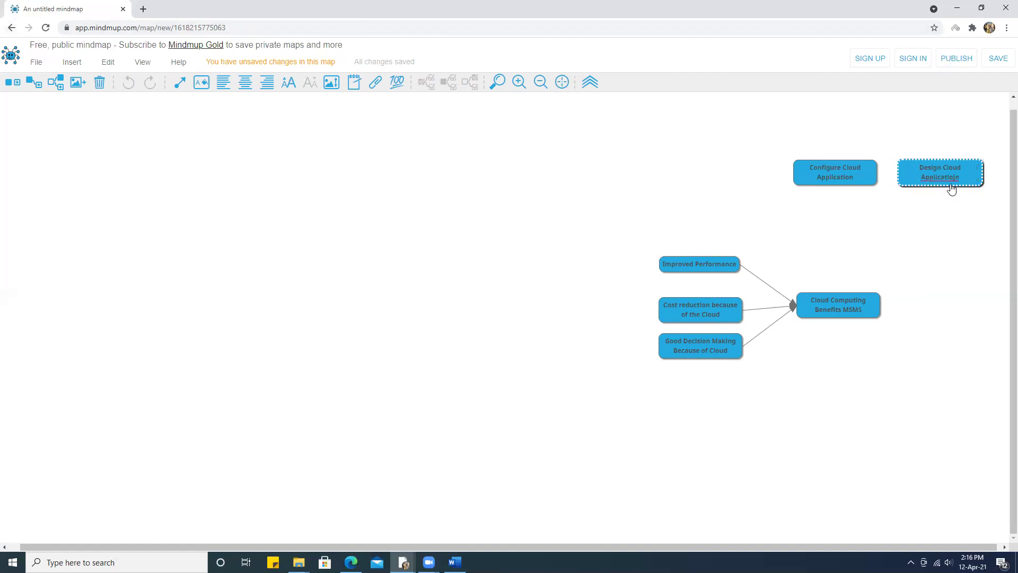
left_click_drag(959, 181, 855, 141)
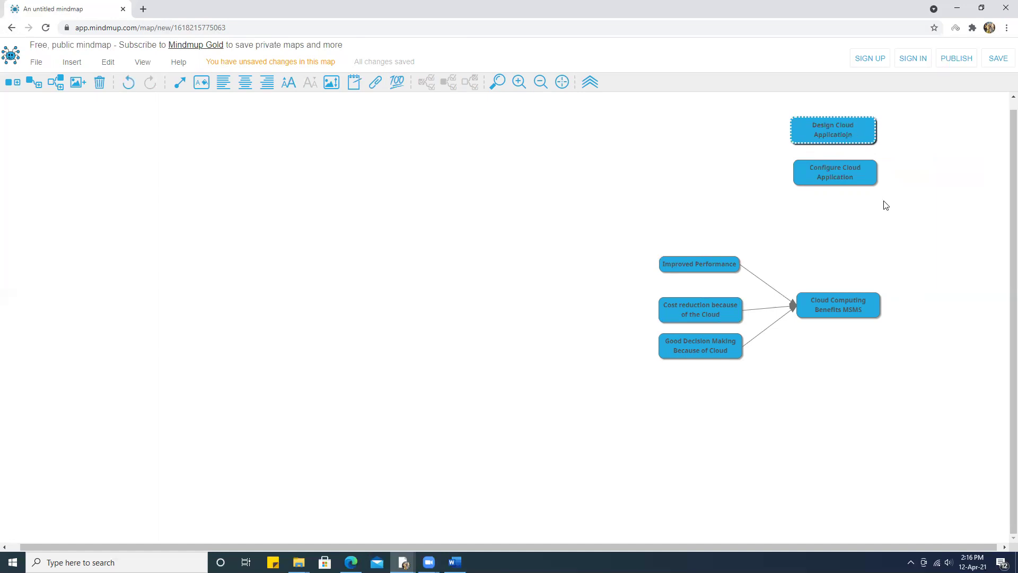
left_click_drag(831, 177, 837, 259)
left_click_drag(841, 133, 844, 203)
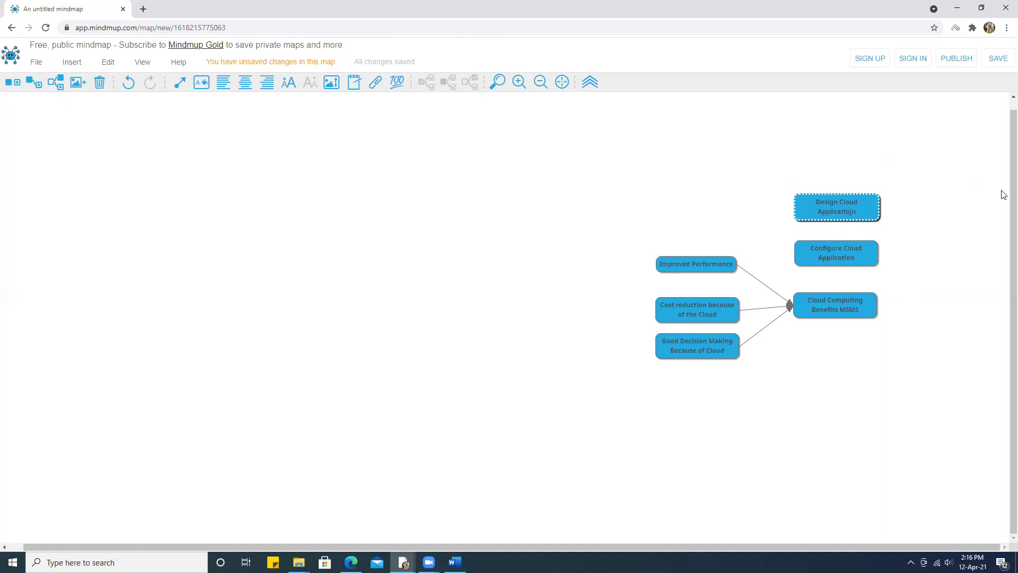
Add a sibling node labelled "Application Testing" and place it above the "Design Cloud Application" node
right_click(836, 212)
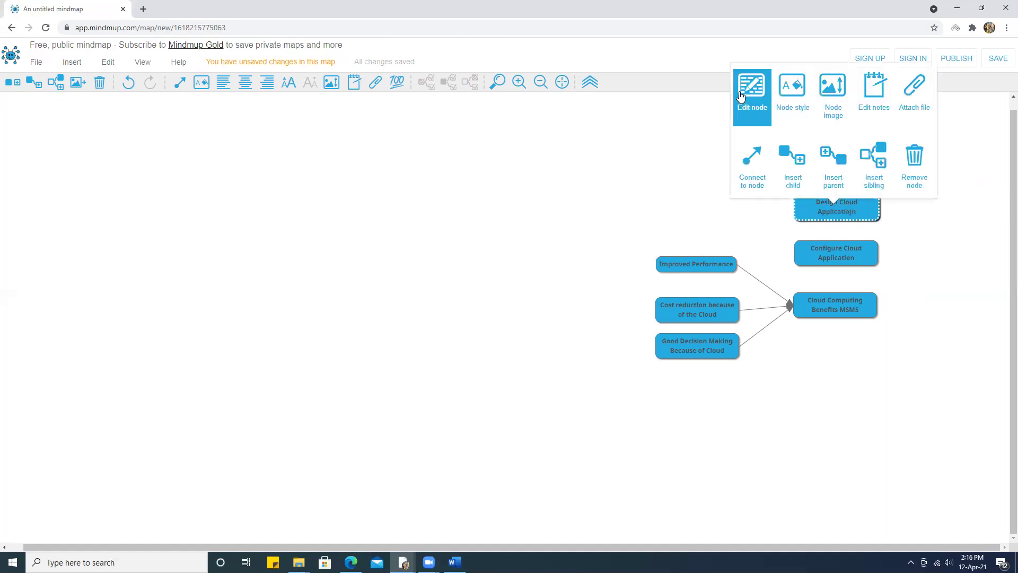
left_click(859, 187)
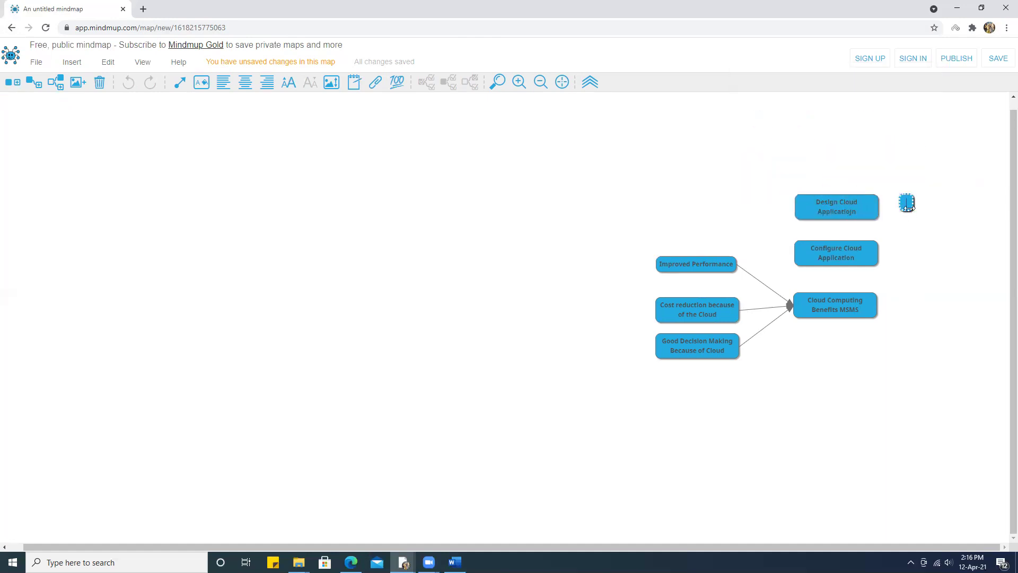
type("Applicatio")
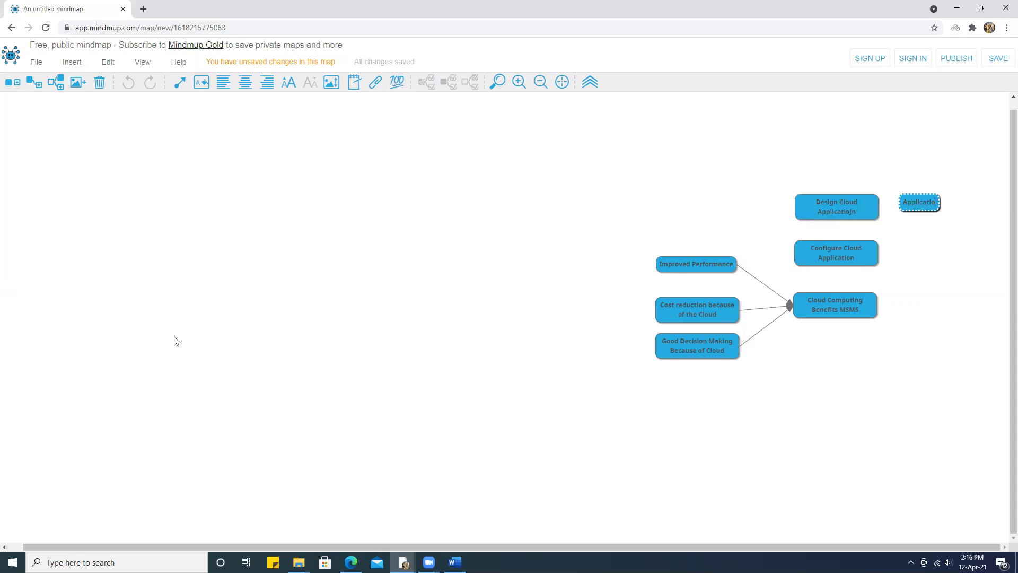
type("n Testing")
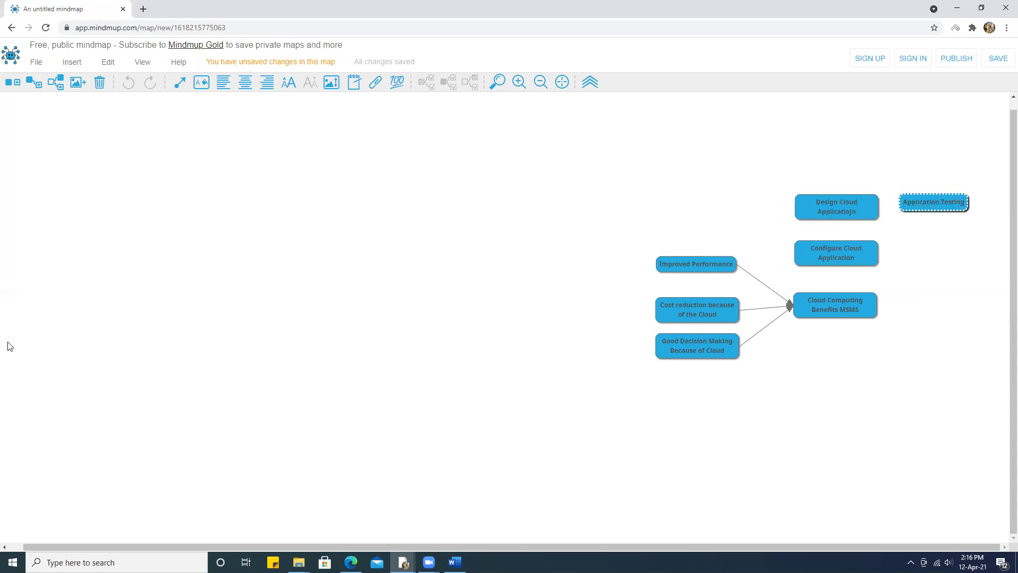
key("Return")
left_click_drag(928, 202, 832, 166)
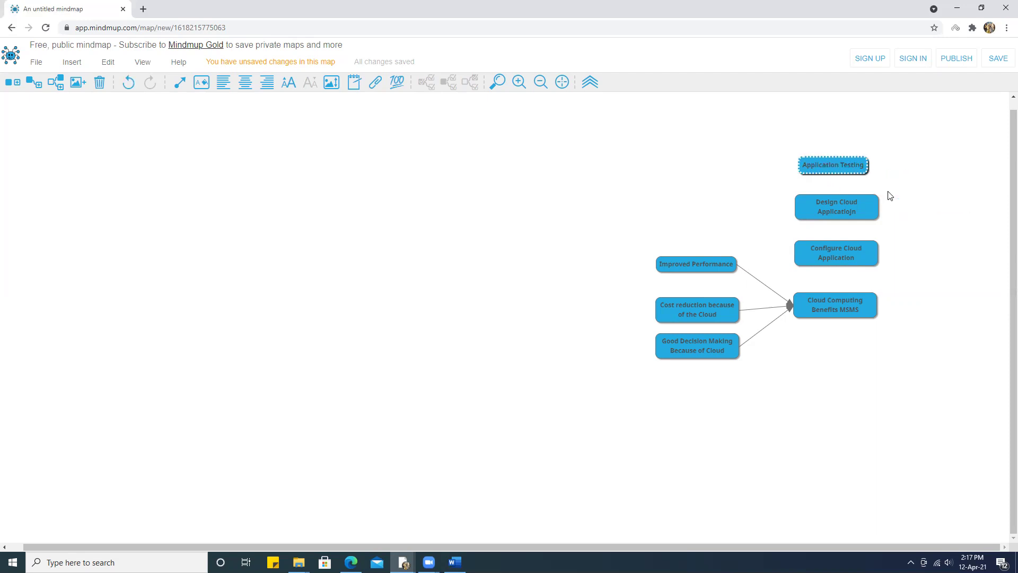
Add a sibling node labelled "Test Results" and place it to the right of the "Design Cloud Application" node
right_click(857, 169)
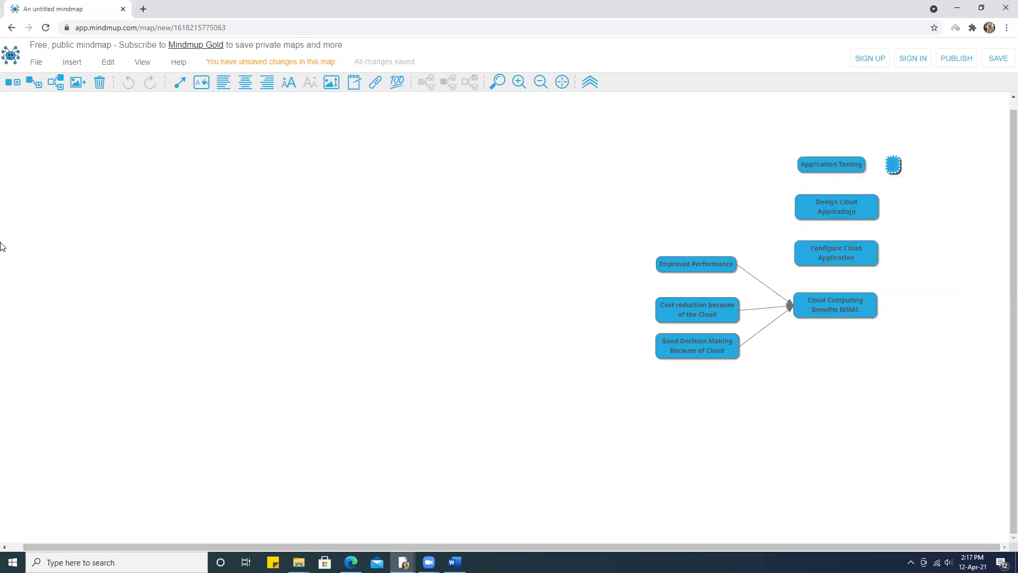
type("Test Results")
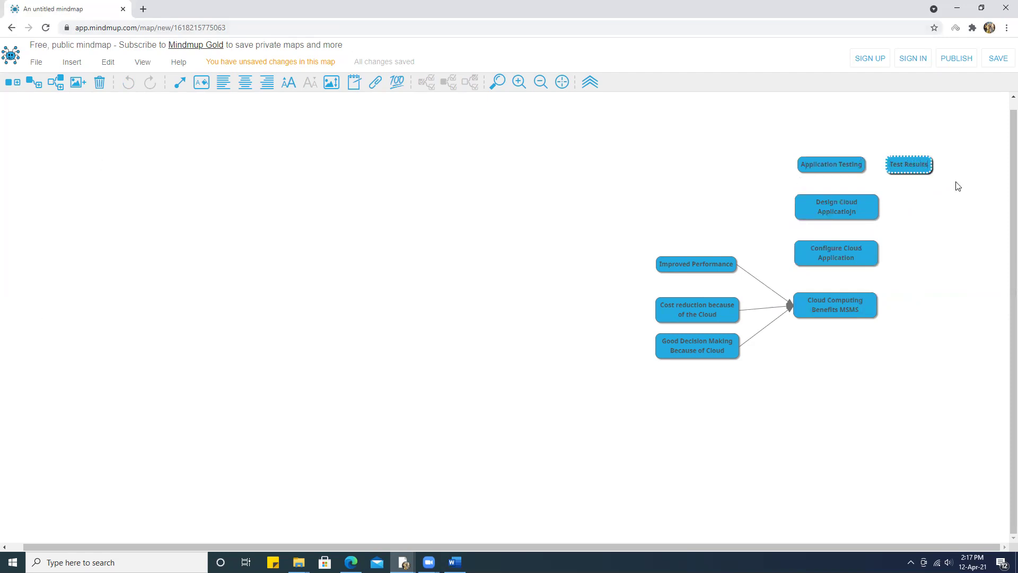
left_click_drag(920, 167, 957, 213)
Connect the "Application Testing" node to "Test Results" with an arrow
left_click(819, 169)
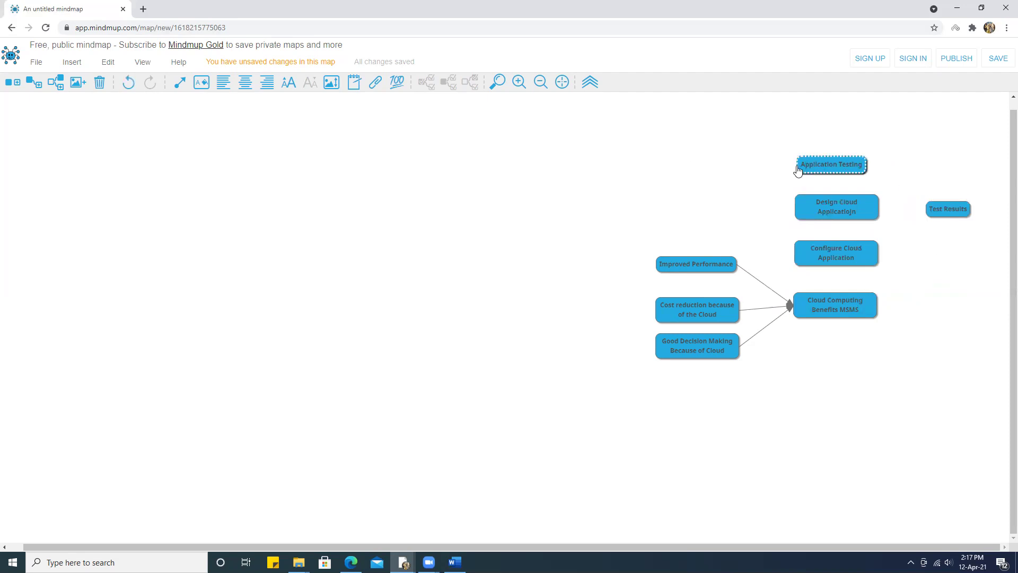
left_click(179, 82)
left_click(948, 211)
Connect the "Design Cloud Application" node to "Test Results" with an arrow
left_click(180, 82)
left_click(808, 217)
scroll(612, 286, "down", 2)
left_click(520, 256)
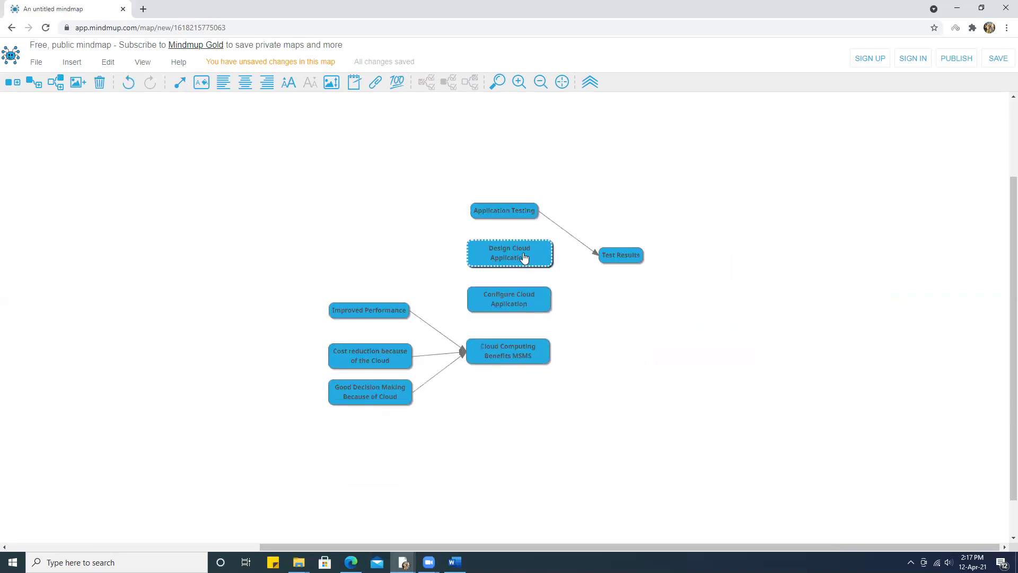
left_click(179, 83)
left_click(618, 258)
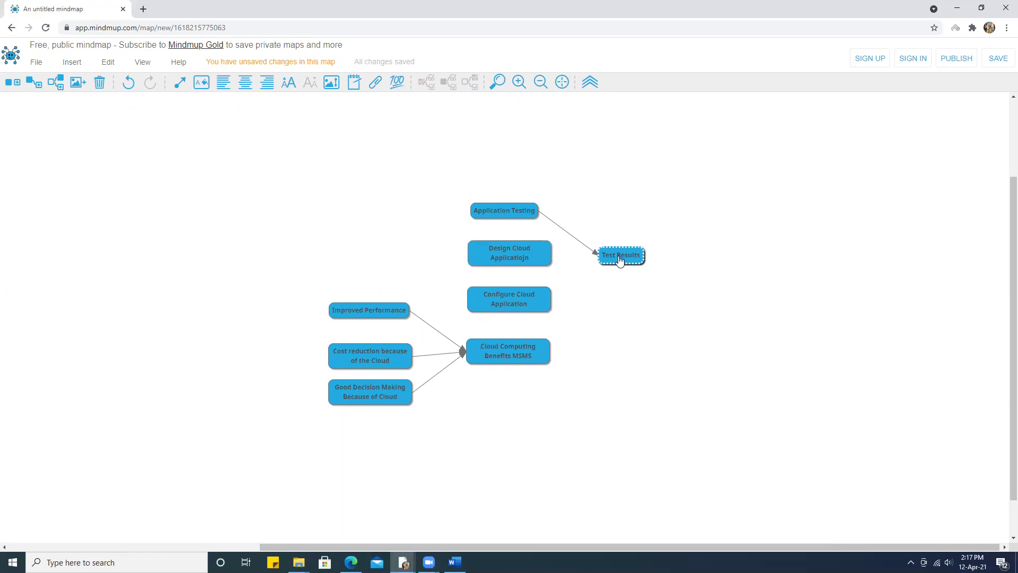
left_click(503, 245)
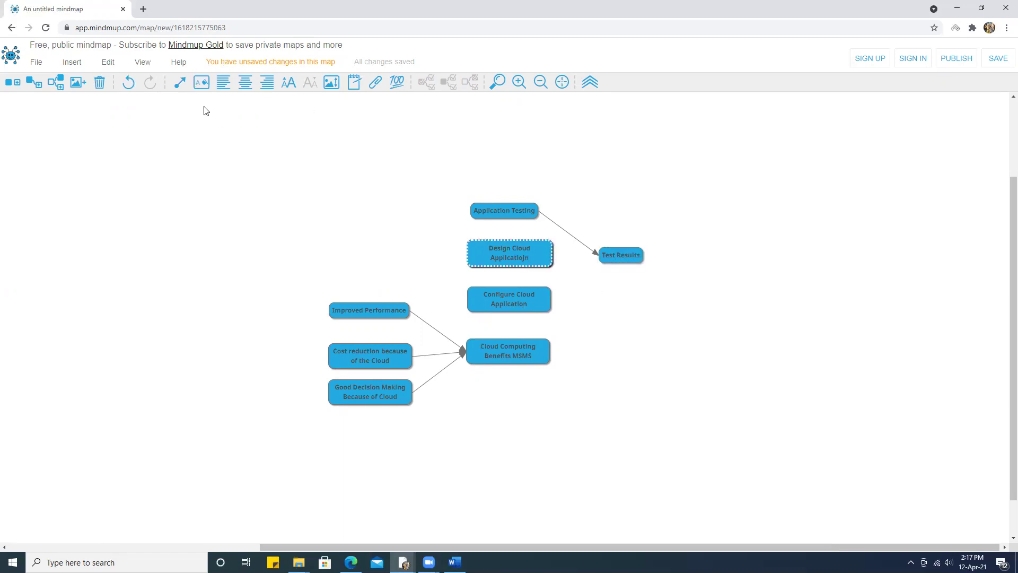
left_click(180, 82)
left_click(612, 262)
Connect the "Configure Cloud Application" node to "Test Results" with an arrow
left_click(179, 82)
left_click(535, 310)
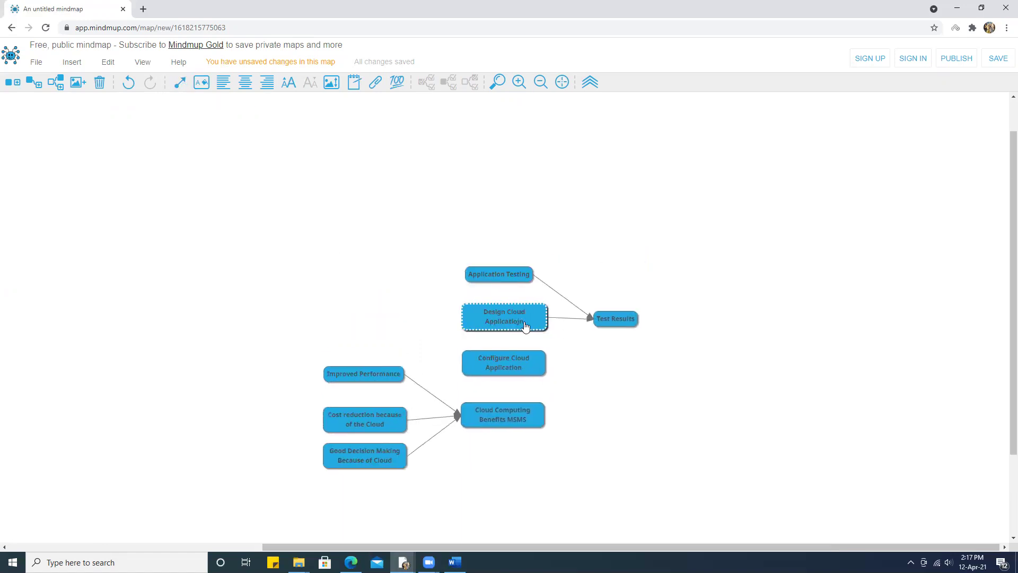
left_click(179, 82)
left_click(611, 326)
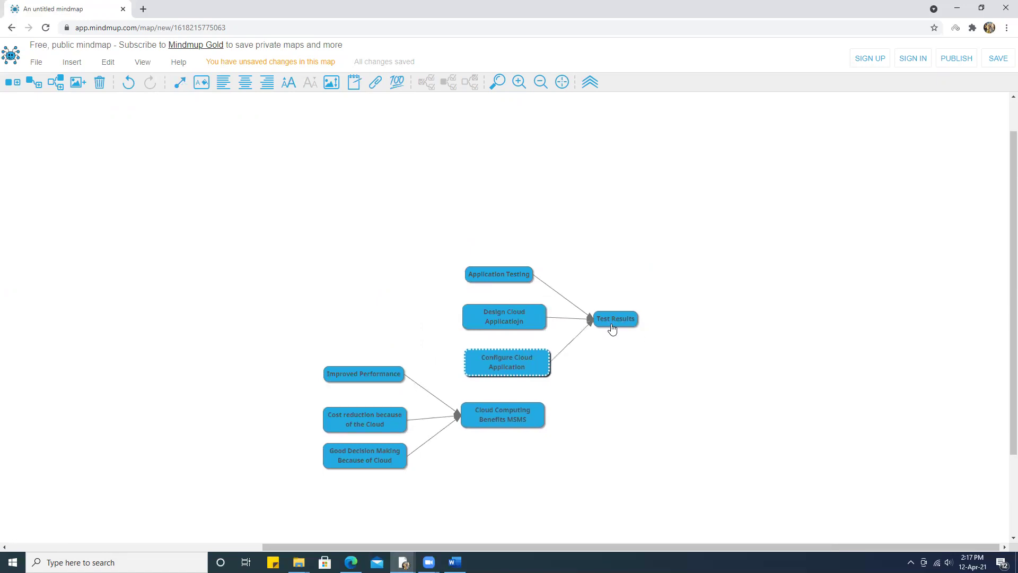